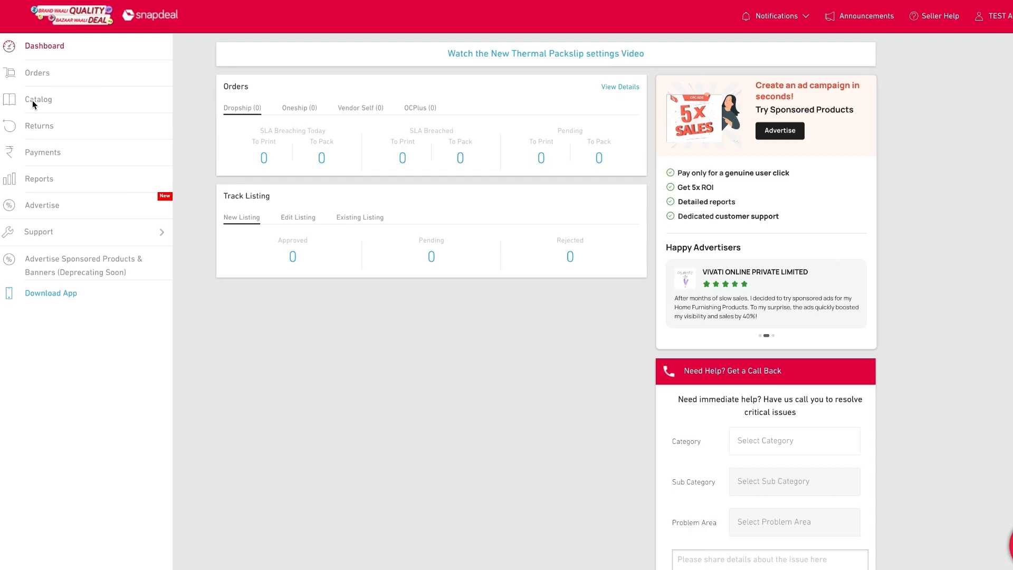
Step: Start creating a single new product listing from the catalog
left_click(33, 100)
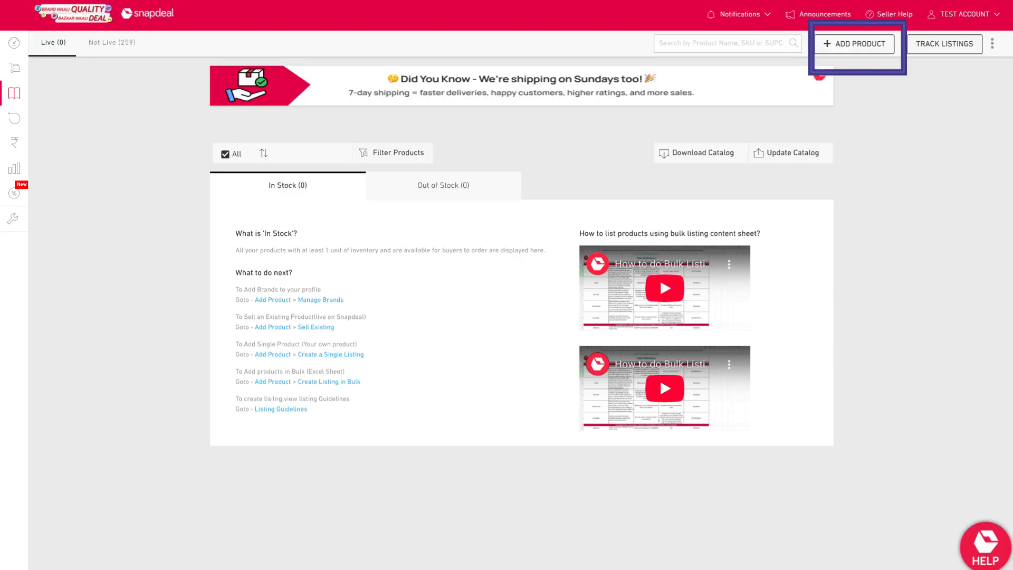
left_click(844, 44)
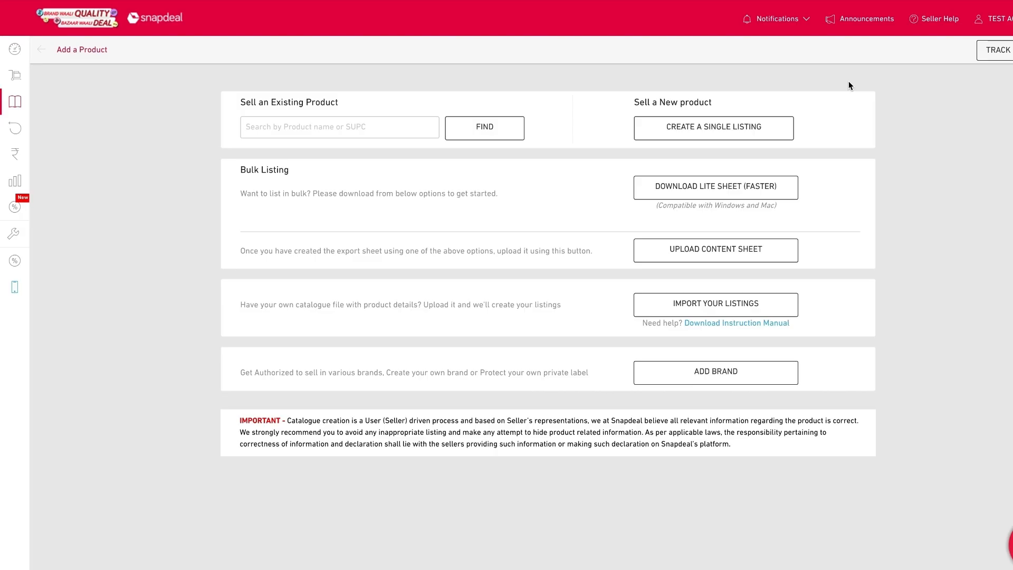
left_click(771, 119)
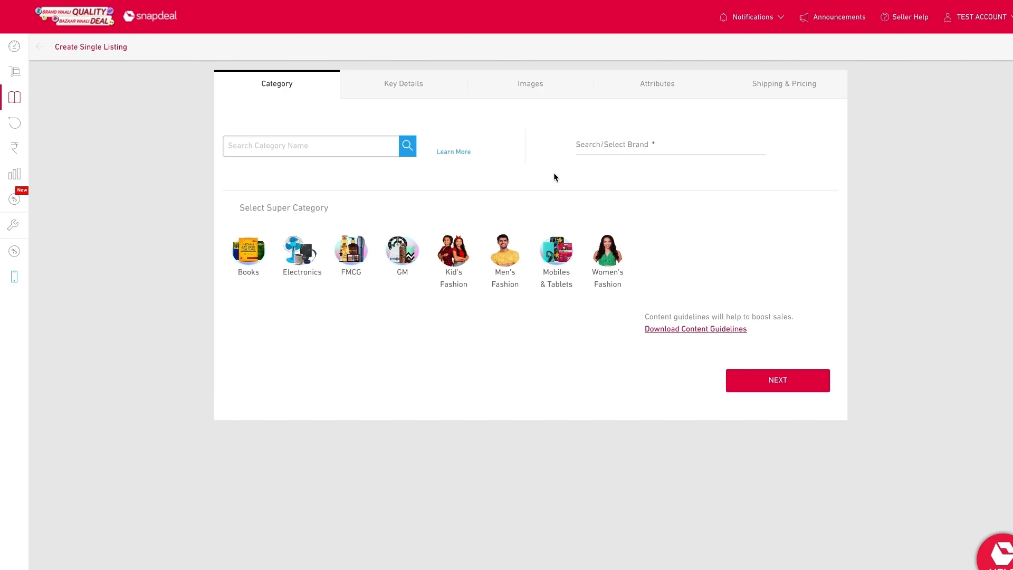
left_click(349, 152)
type("wo")
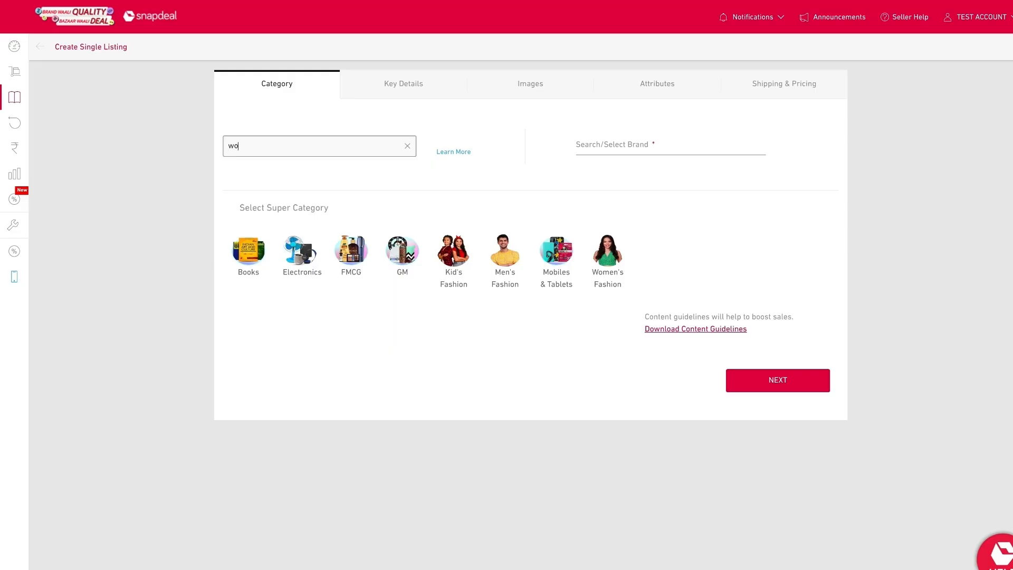
type("men kurti")
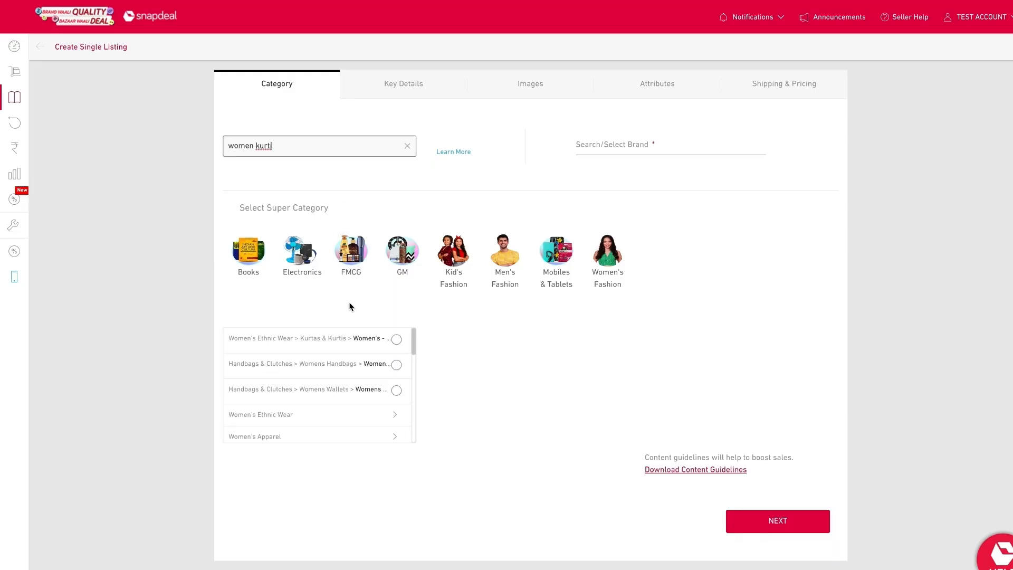
left_click(353, 340)
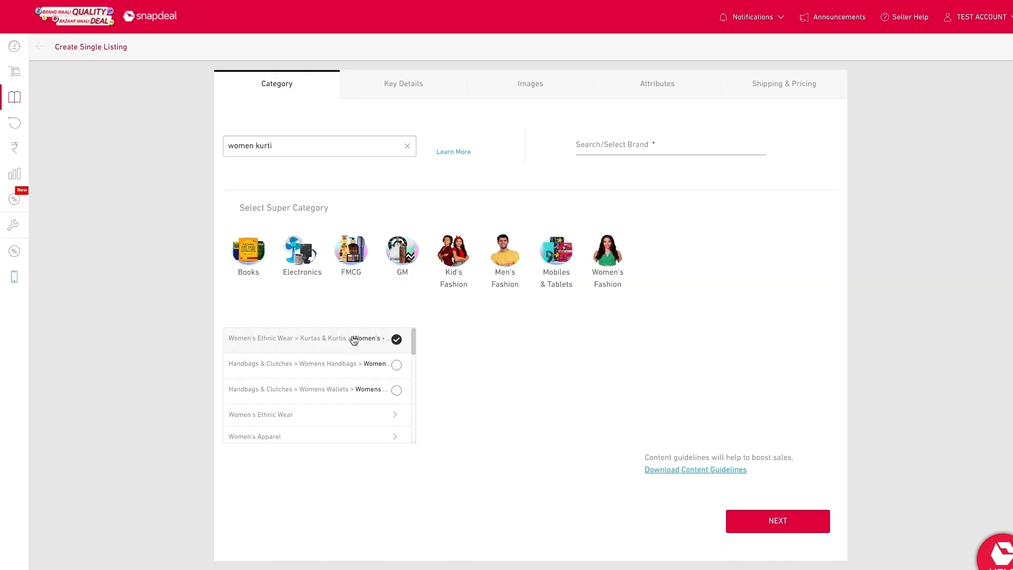
left_click(407, 148)
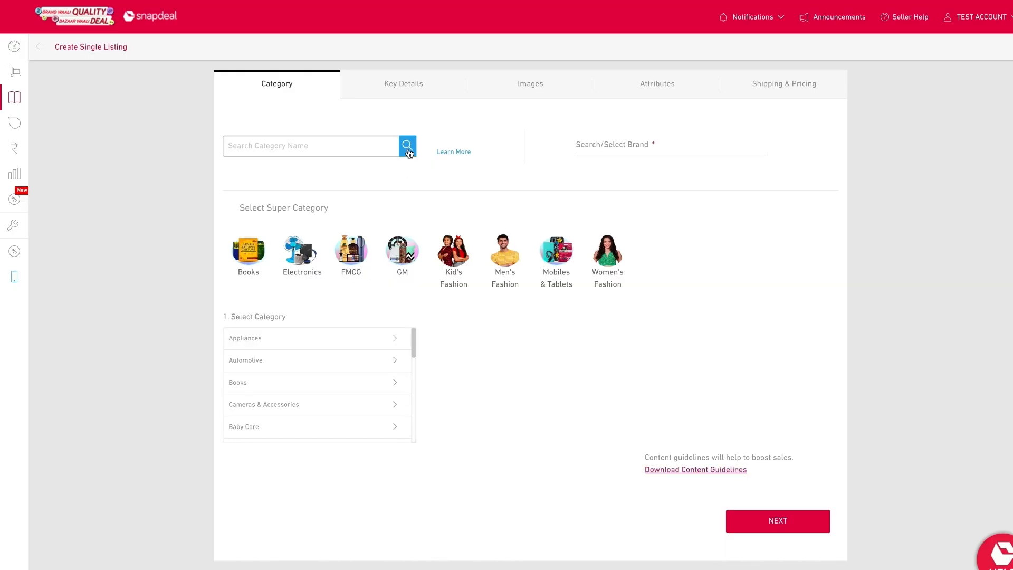
Step: Select the category Women's Fashion > Women's Ethnic Wear > Kurtas & Kurtis > Women's - Kurtis
left_click(620, 266)
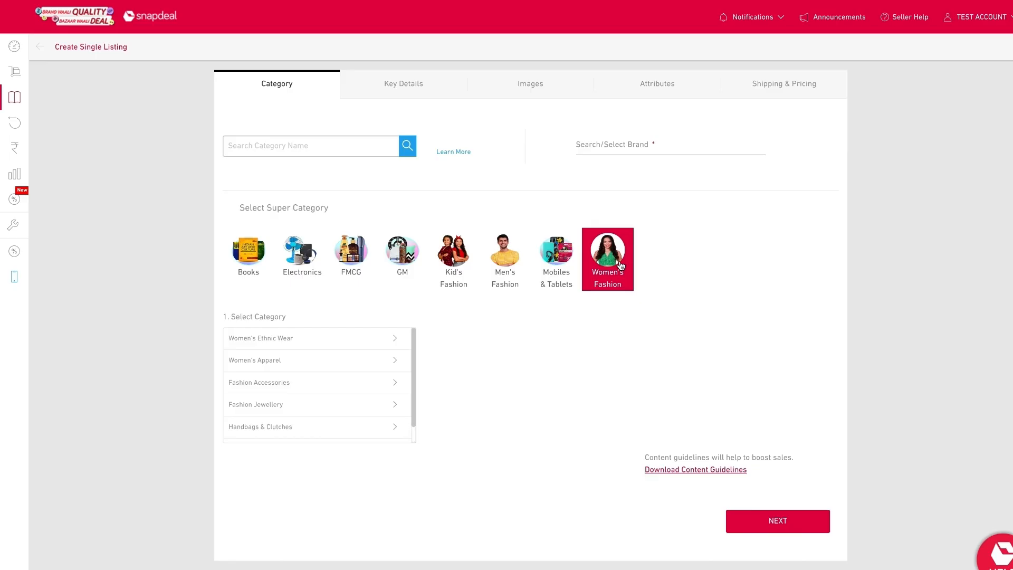
left_click(347, 339)
scroll(482, 364, "down", 2)
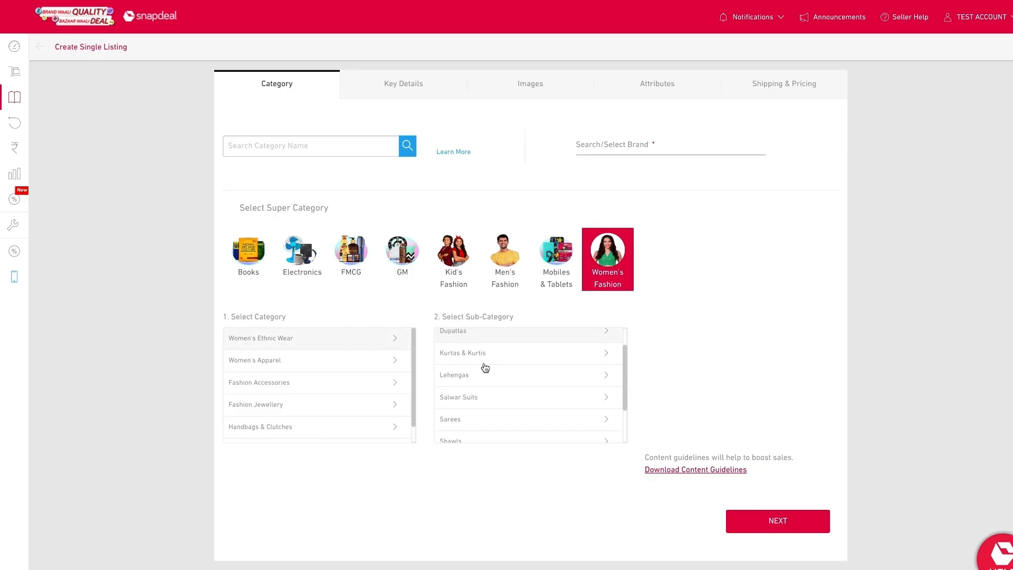
left_click(491, 353)
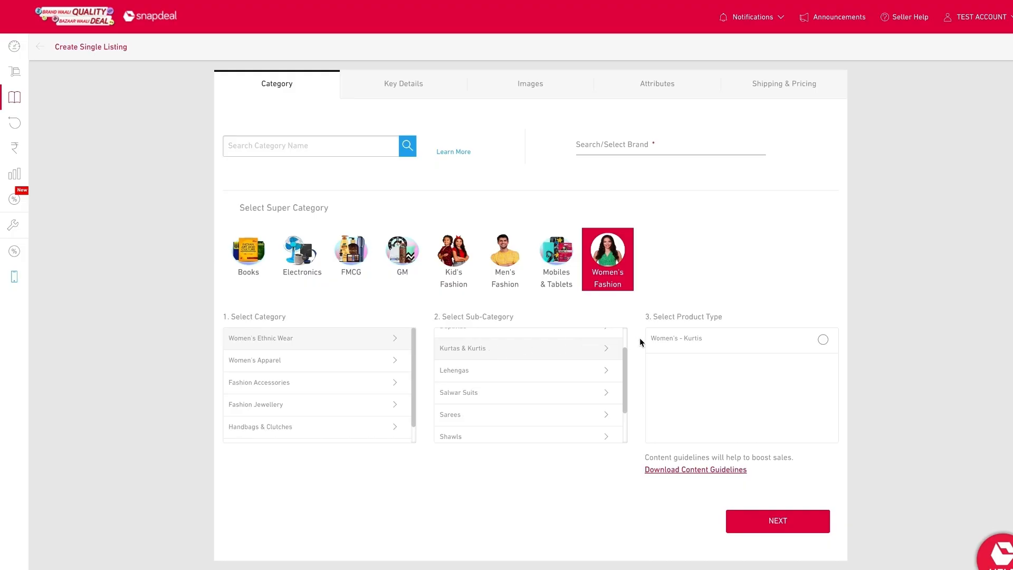
left_click(658, 342)
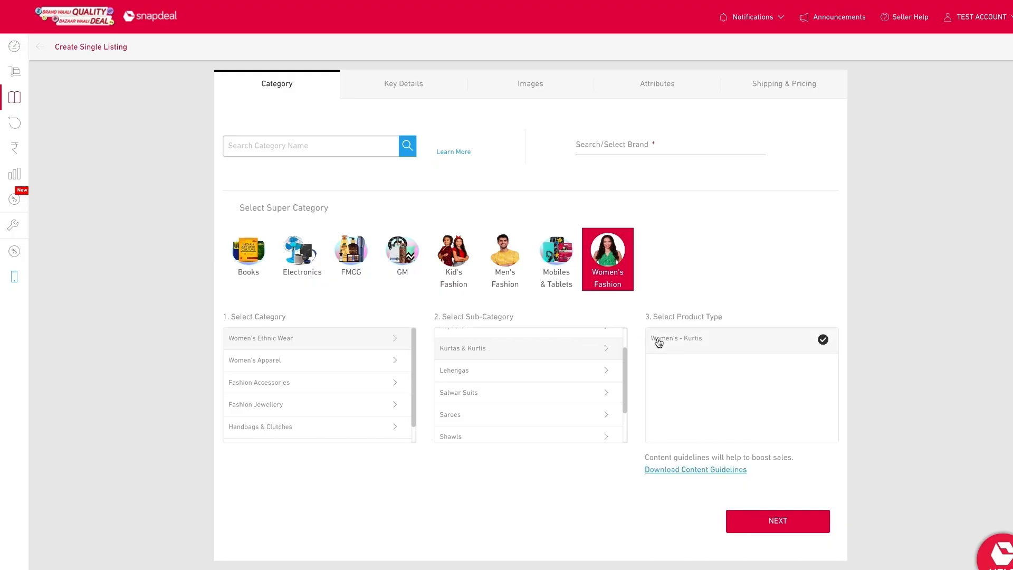
Step: Search for the brand snapdeal and select Snapdeal
left_click(637, 146)
type("snap")
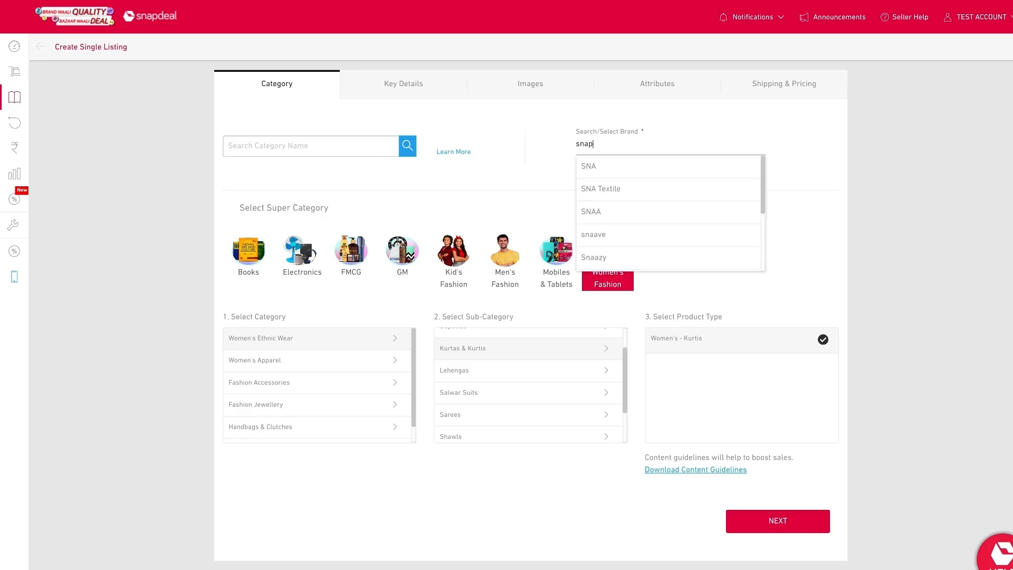
type("deal")
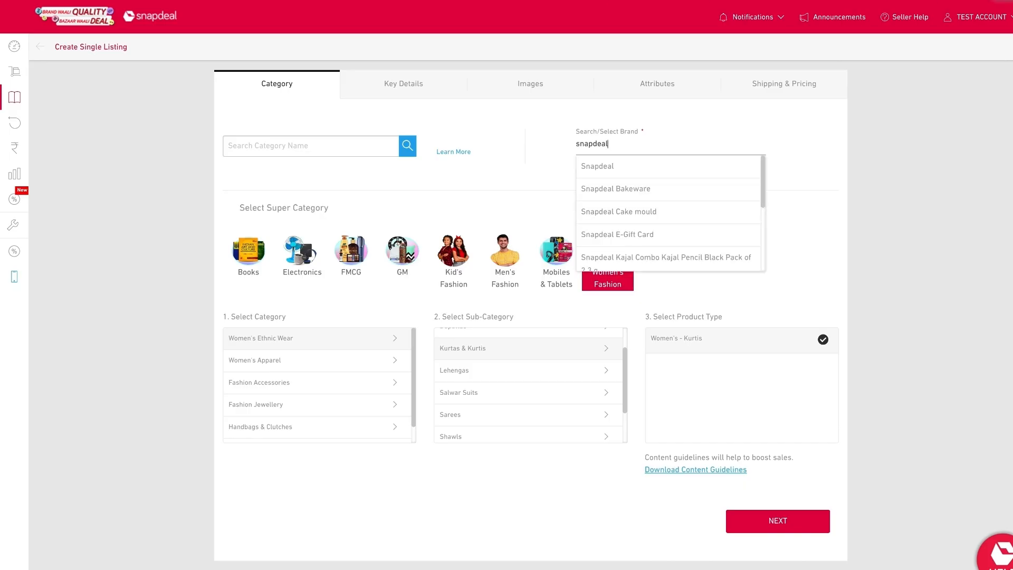
left_click(597, 167)
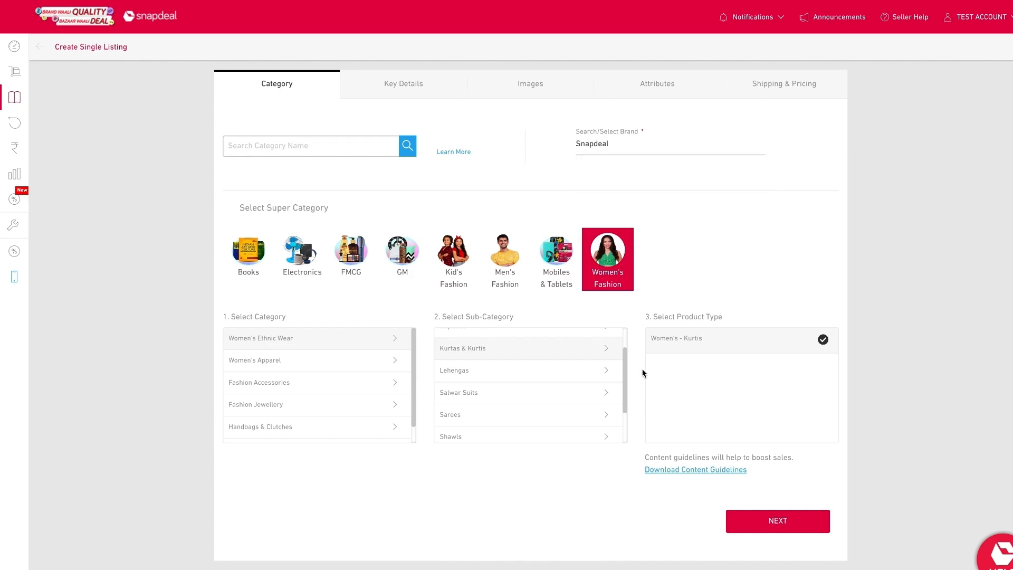
Step: Open the content guidelines document and scroll through its attribute and colour guidance
left_click(657, 470)
scroll(613, 416, "down", 20)
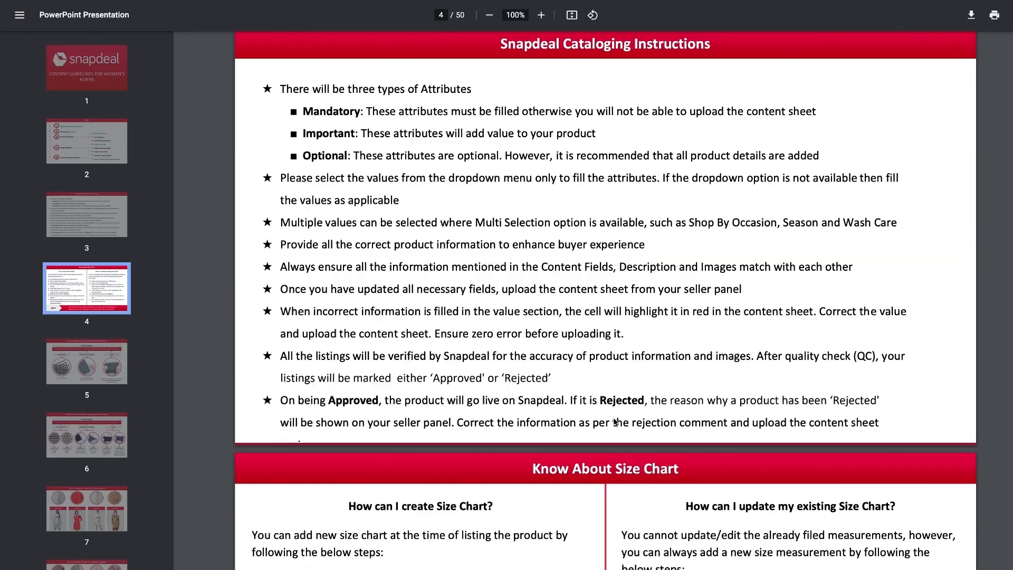
scroll(613, 417, "down", 20)
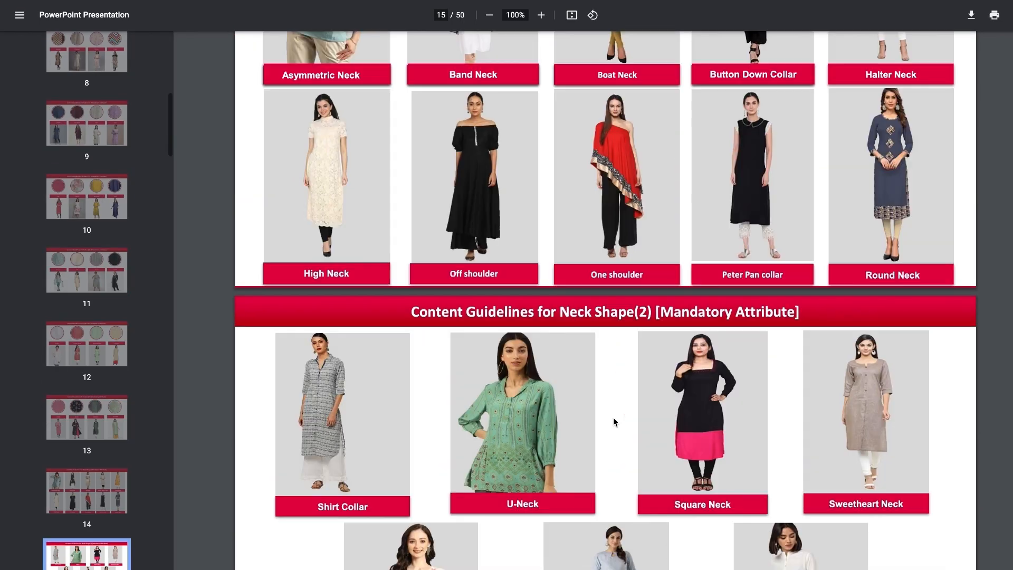
scroll(613, 421, "down", 20)
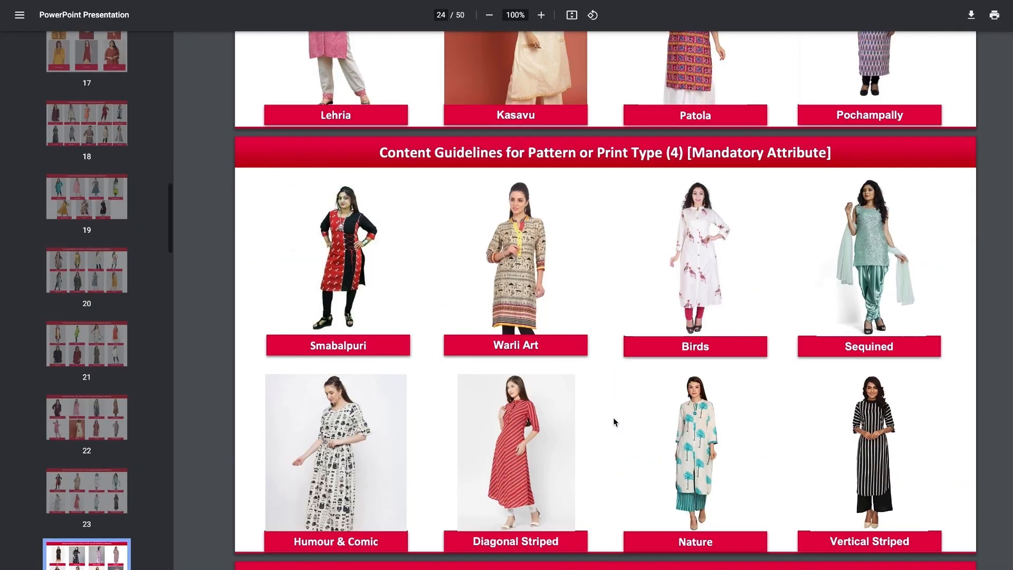
scroll(613, 421, "down", 20)
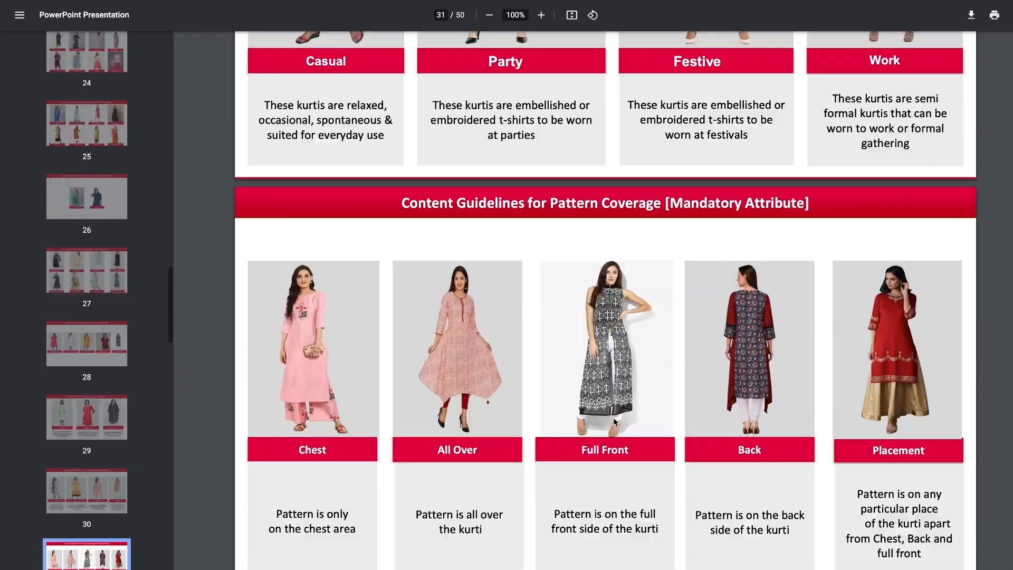
scroll(613, 421, "down", 20)
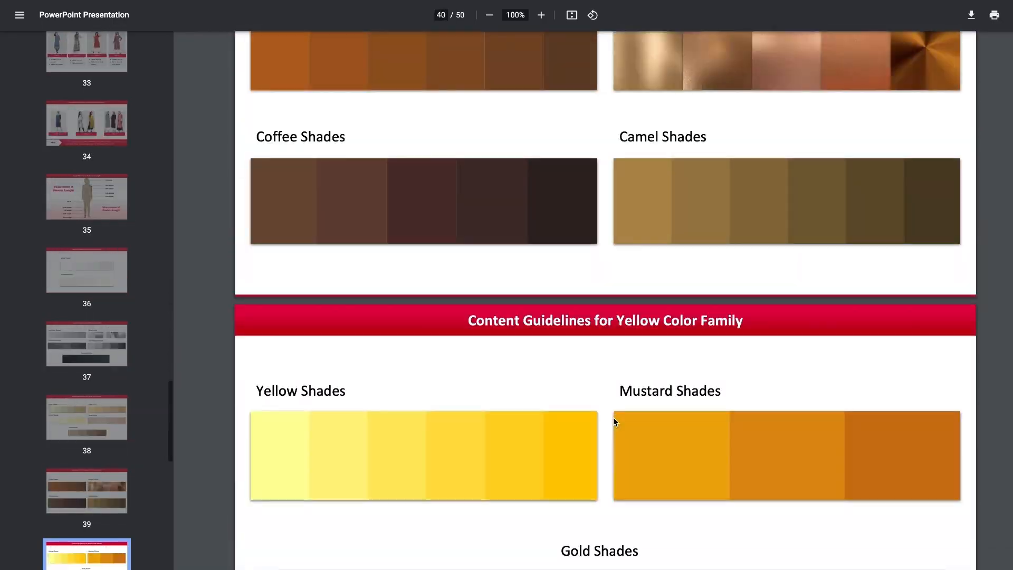
scroll(615, 422, "down", 20)
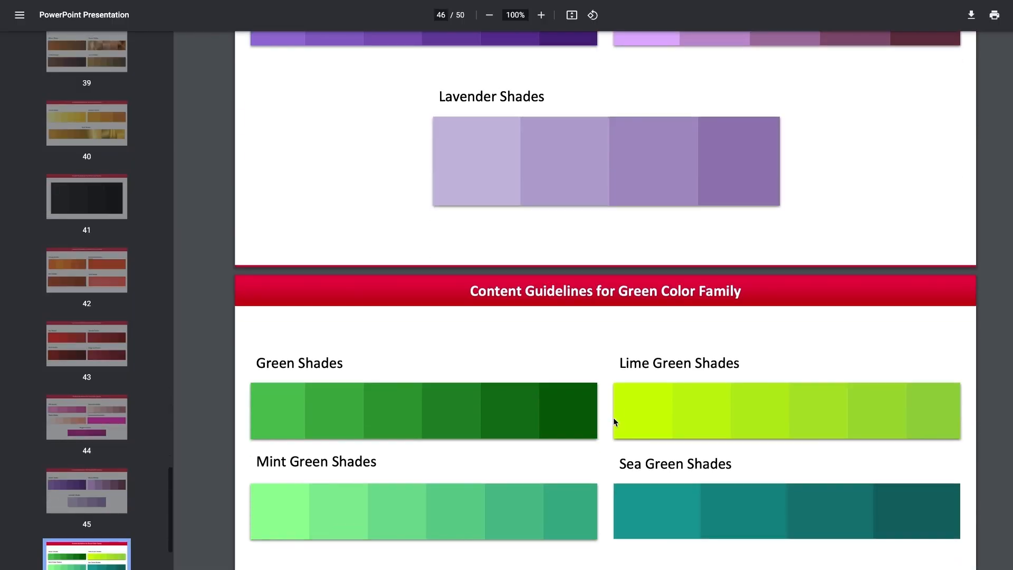
scroll(615, 422, "down", 20)
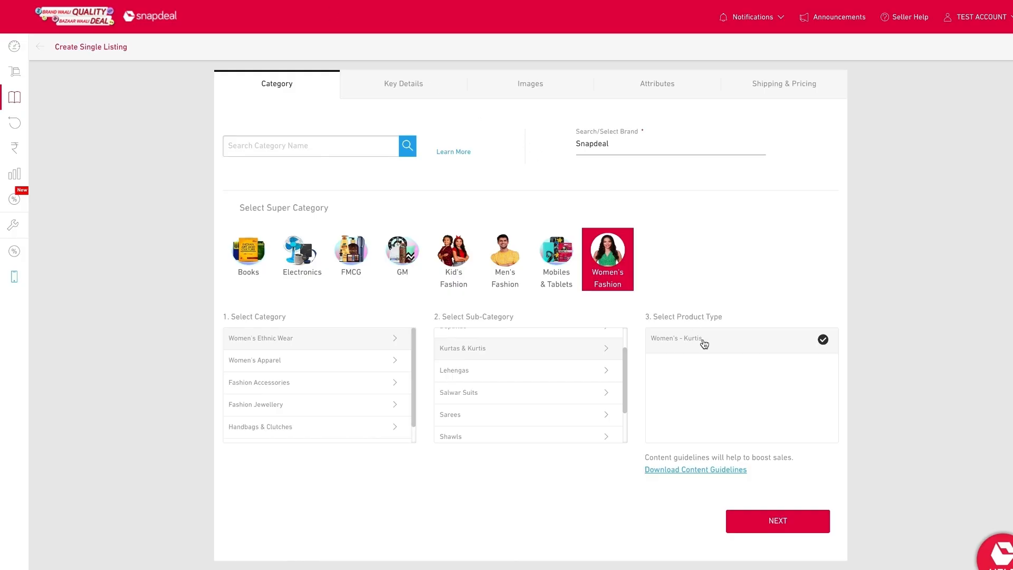
Step: Proceed past the category step and start raising a query, choosing the Listing query category
left_click(765, 509)
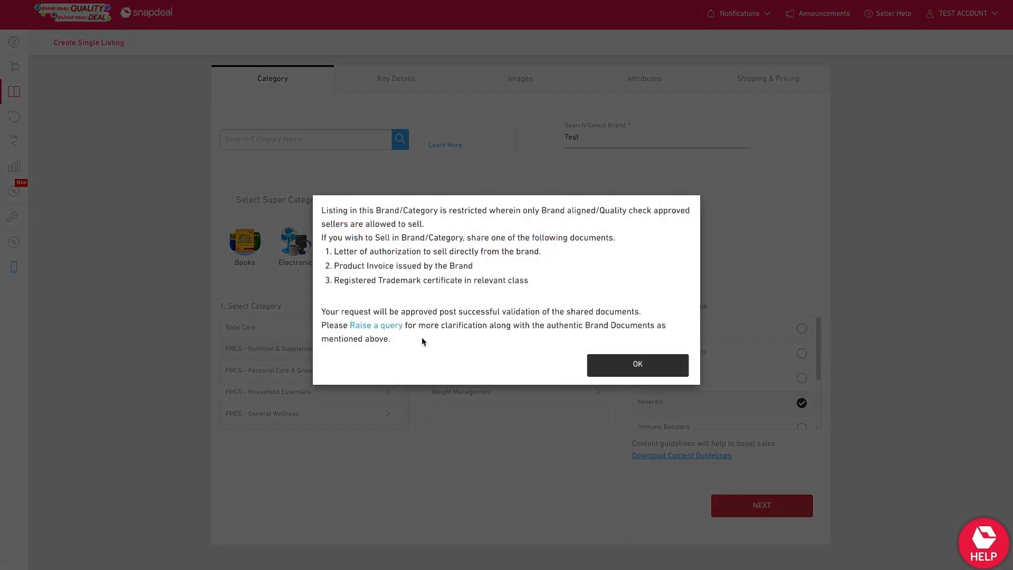
left_click(393, 329)
left_click(402, 342)
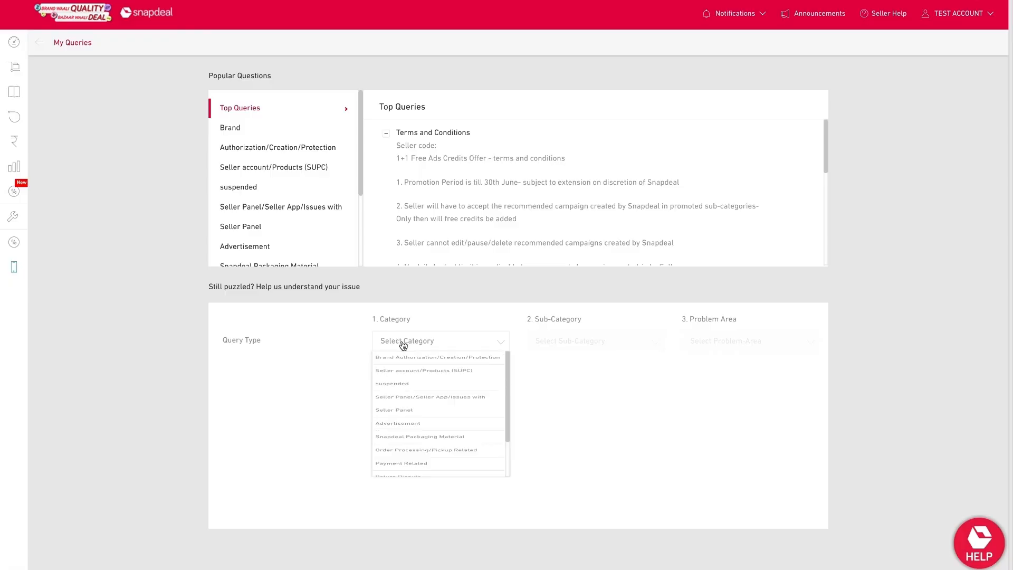
scroll(420, 463, "down", 3)
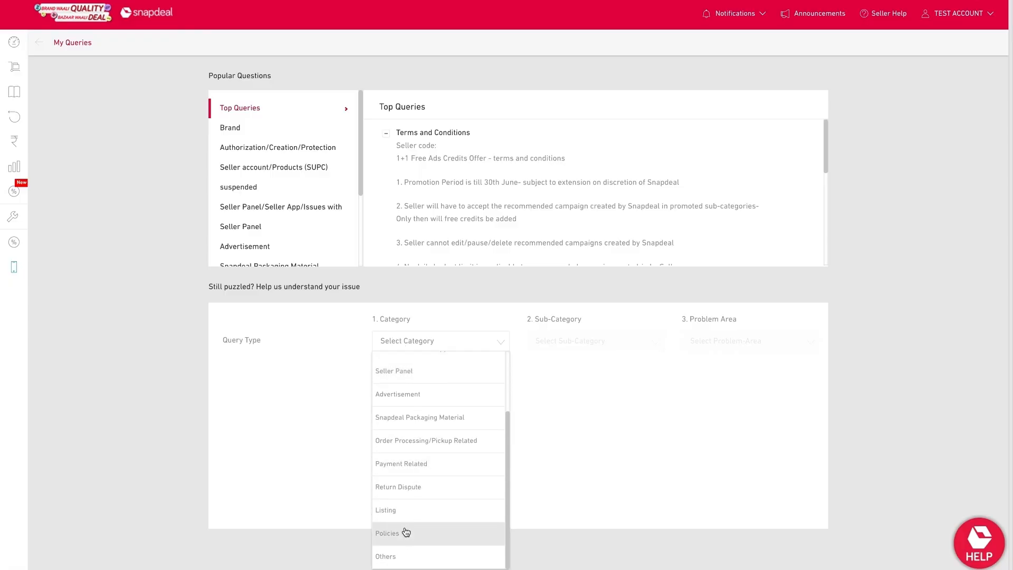
left_click(422, 511)
Step: Set the query sub-category to All About Listing | New listing request and problem area to Unable to list products
left_click(575, 342)
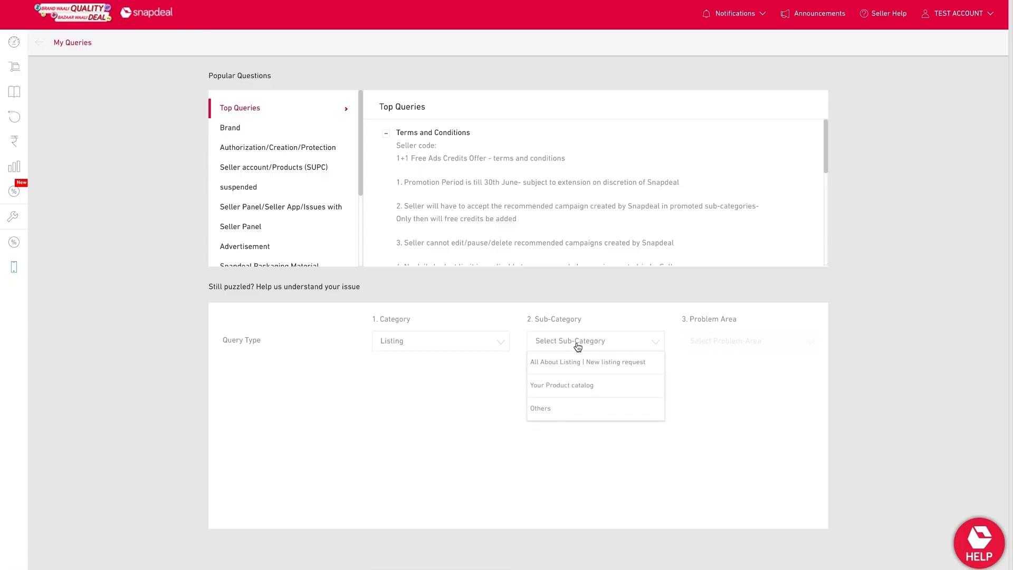
left_click(575, 371)
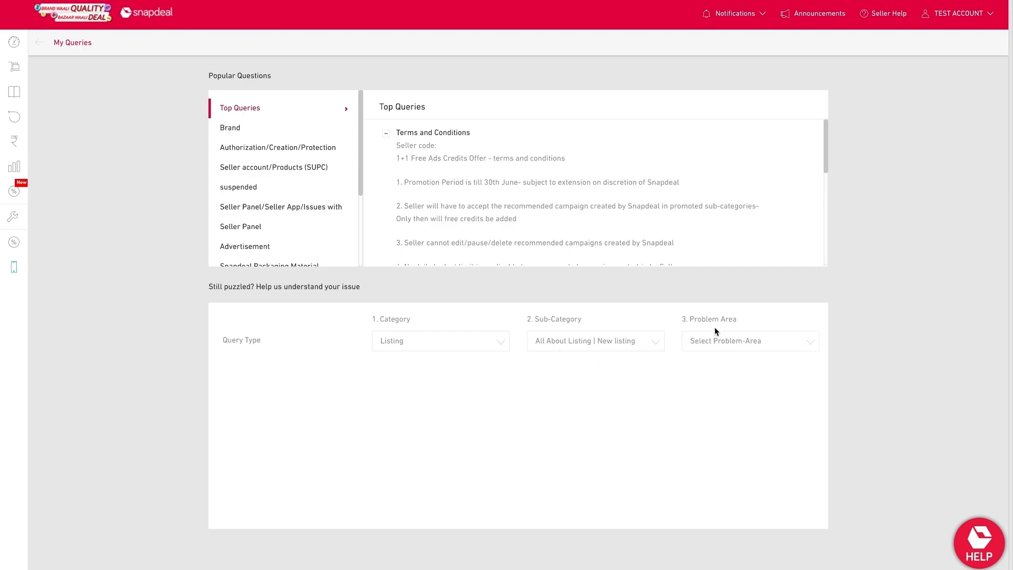
left_click(711, 342)
left_click(712, 409)
left_click(395, 519)
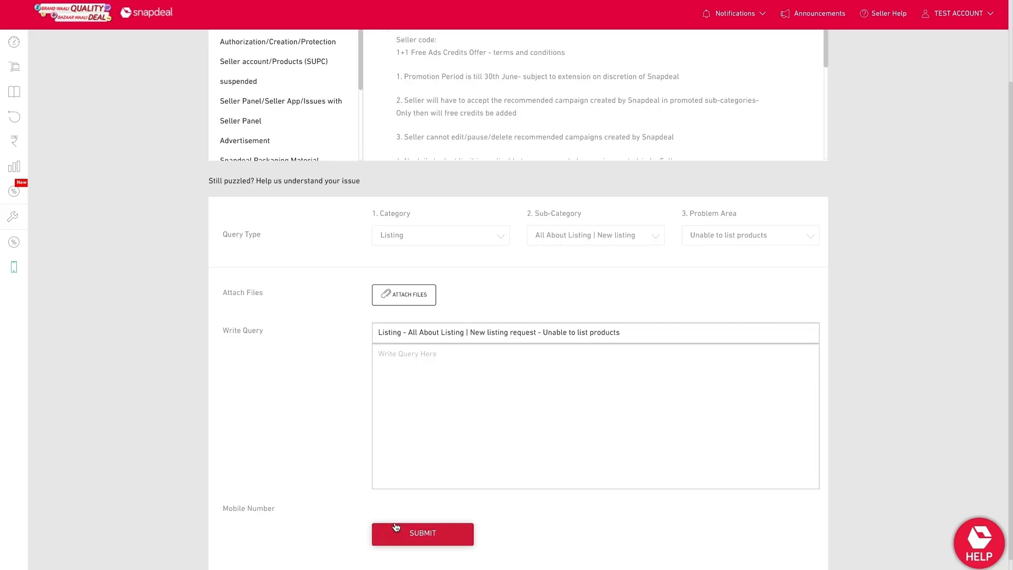
left_click(422, 304)
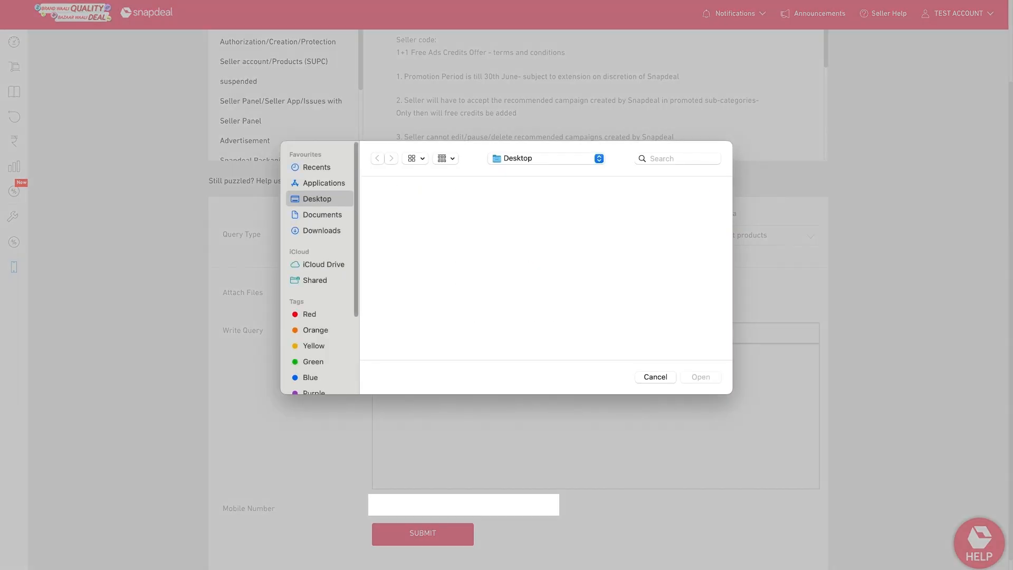
left_click(654, 377)
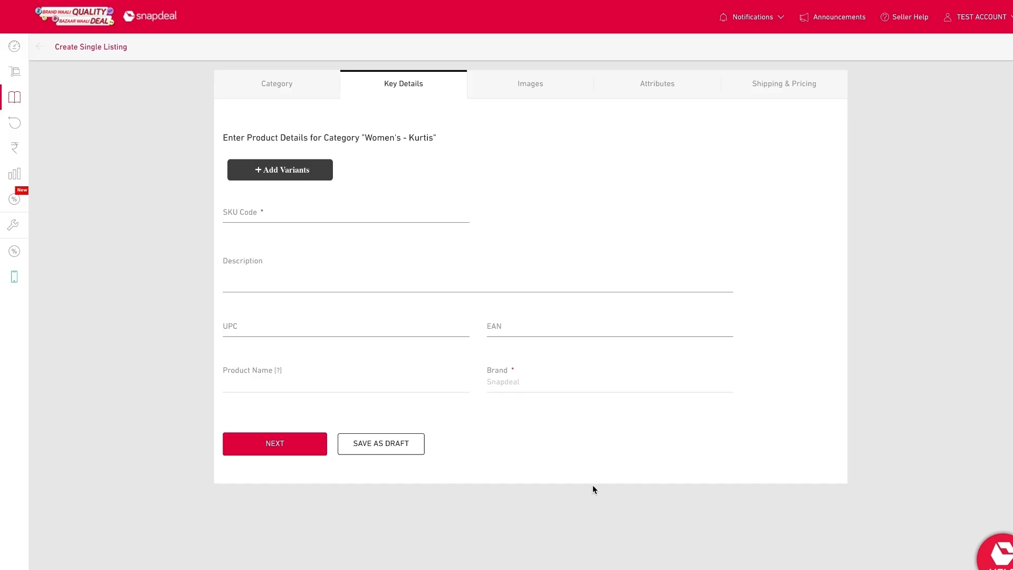
Step: Enter the SKU code 564 and the description kurti, round neck
left_click(300, 217)
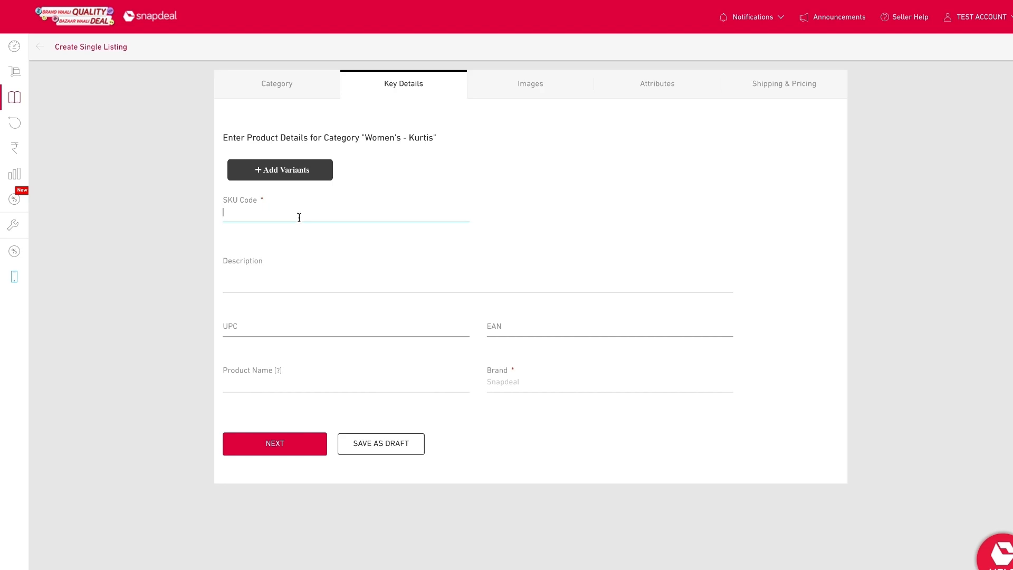
type("564")
left_click(287, 285)
type("kurt")
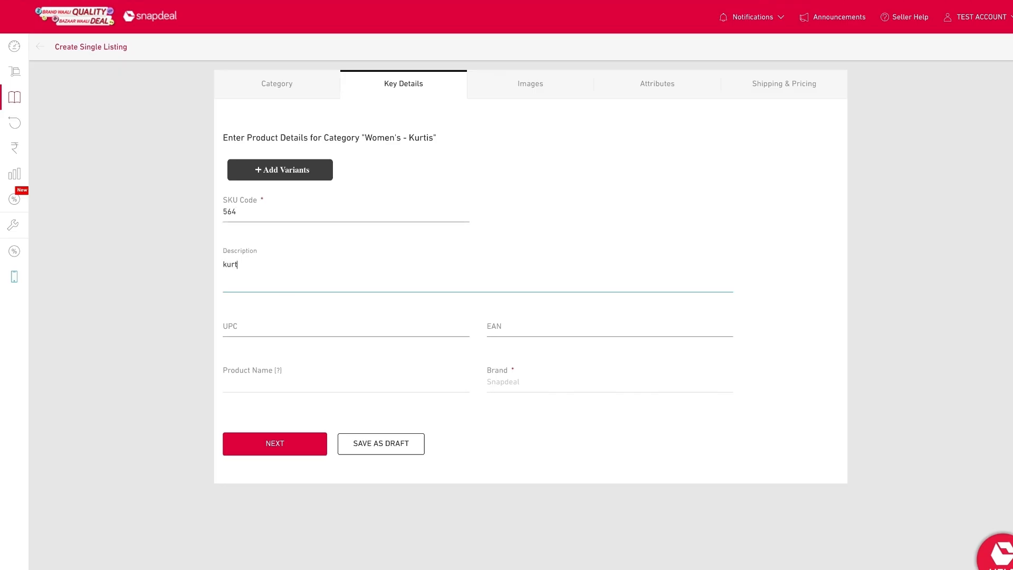
type("i, round neck")
Step: Pass through the UPC, EAN and product name fields and continue to the Images step
left_click(286, 324)
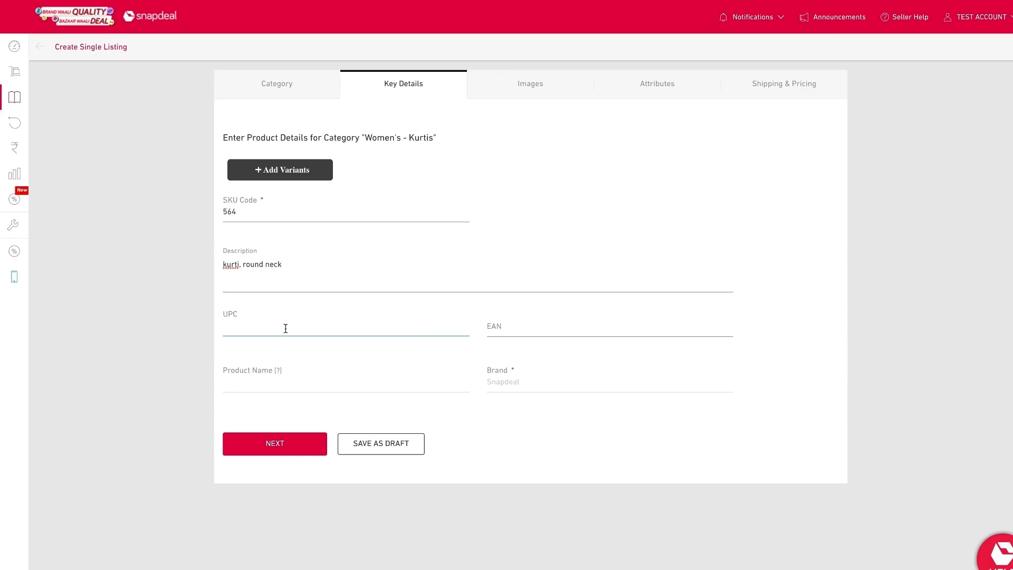
left_click(511, 324)
left_click(279, 373)
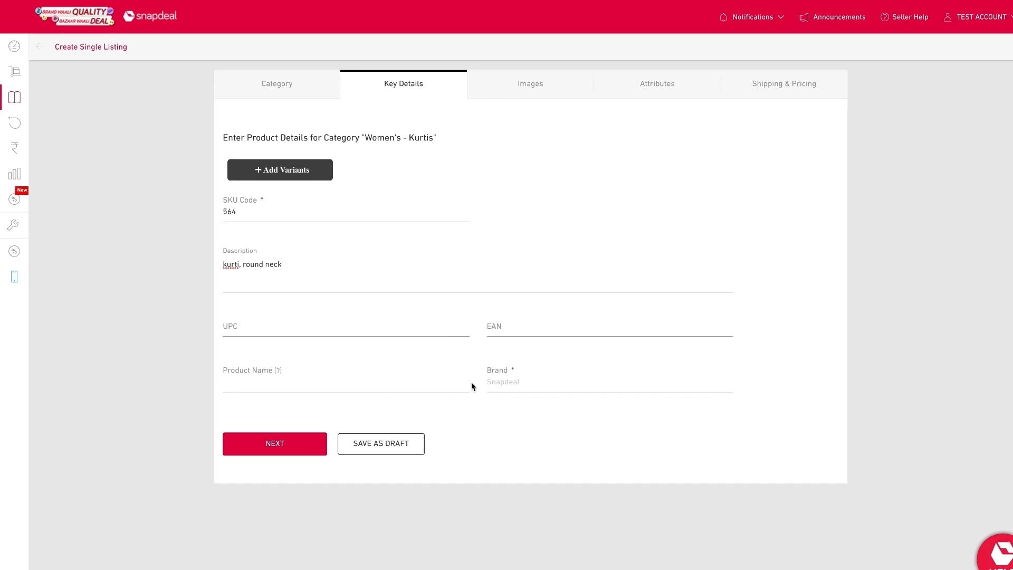
left_click(295, 452)
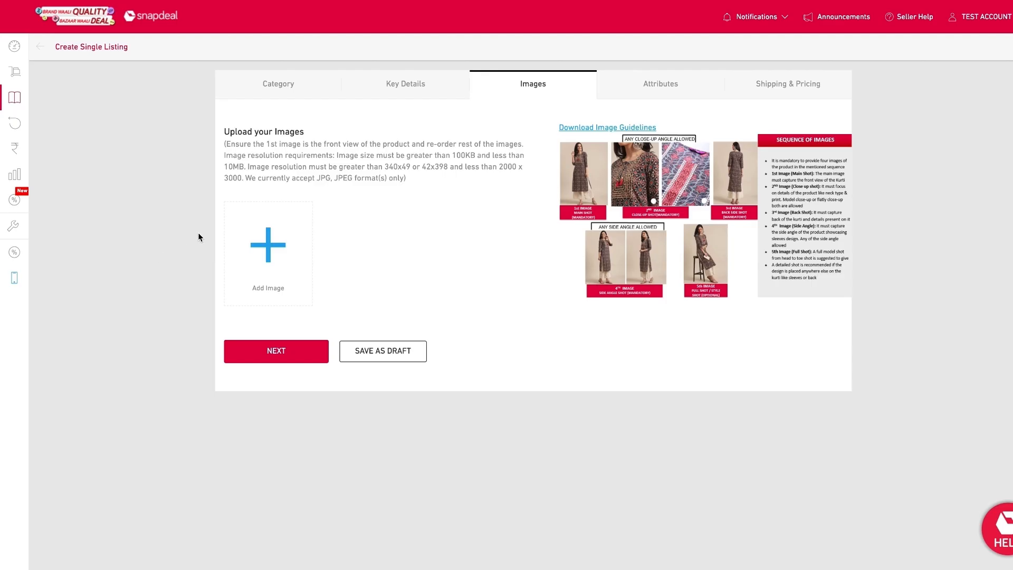
Step: Open the image guidelines for women's kurtis, scroll through them and return to the listing
left_click(583, 127)
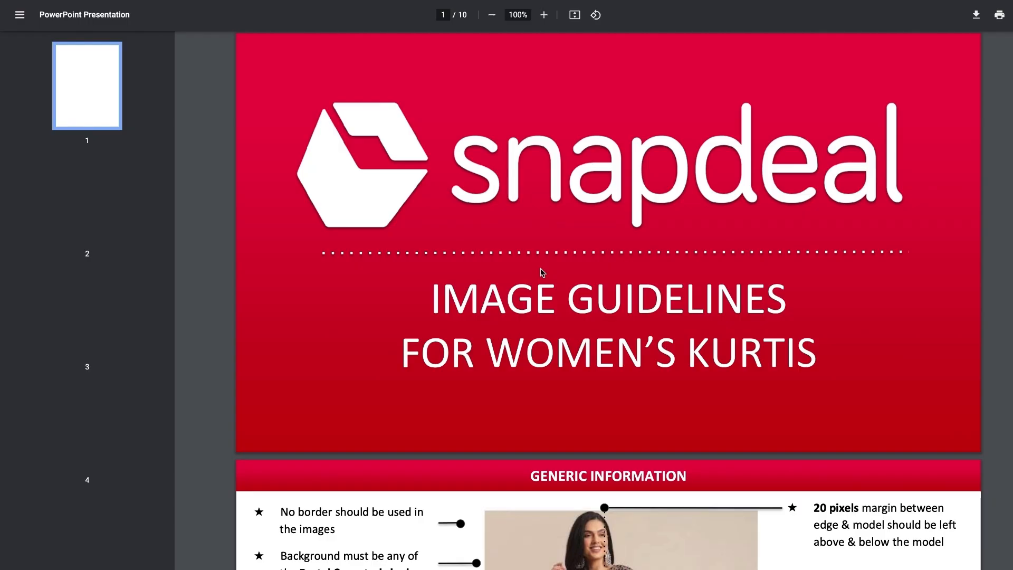
scroll(541, 271, "down", 15)
scroll(541, 272, "down", 20)
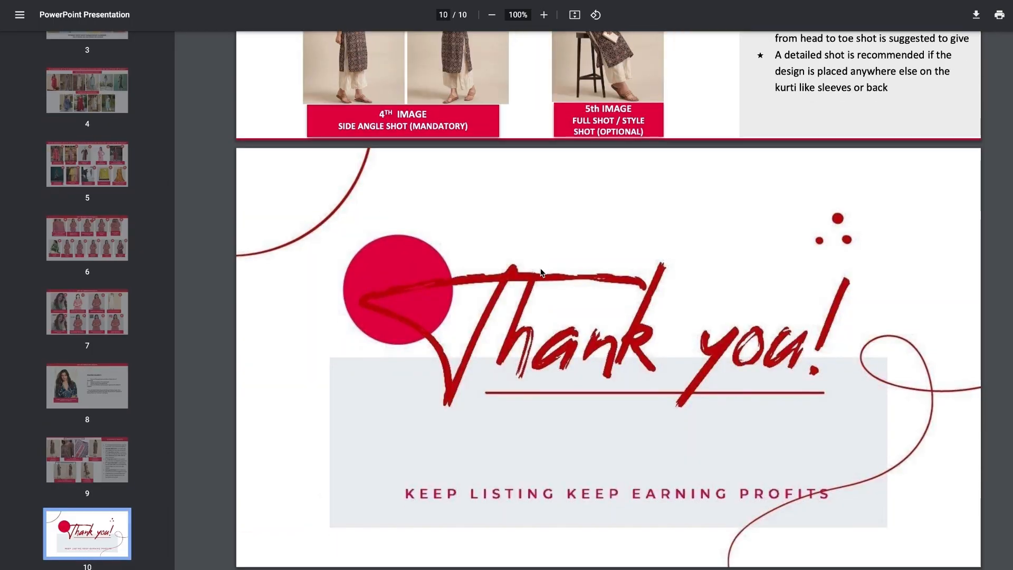
left_click(240, 1)
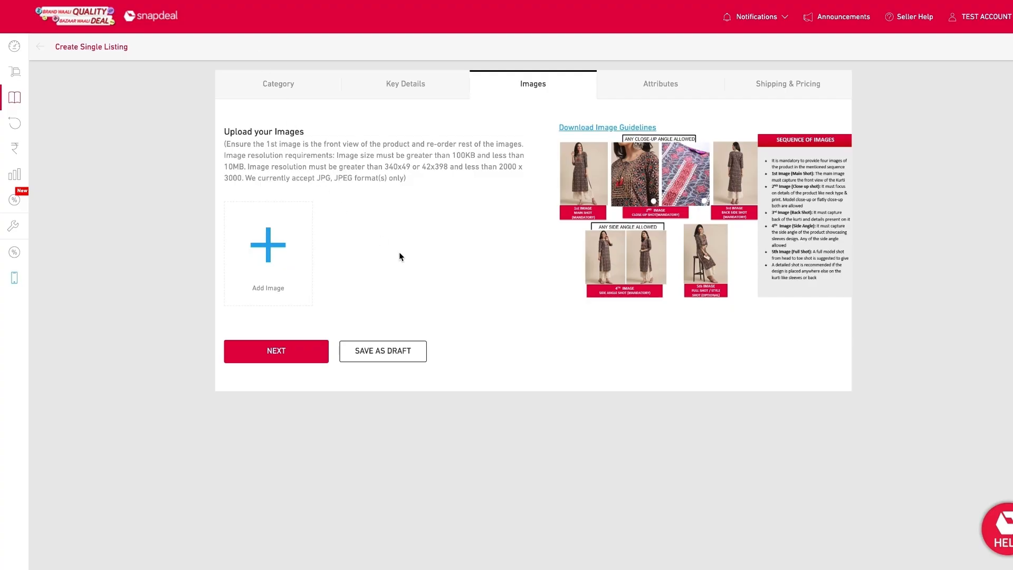
Step: Try to upload the Snapdeal logo screenshot PNG as the first product image, then close the preview
left_click(292, 256)
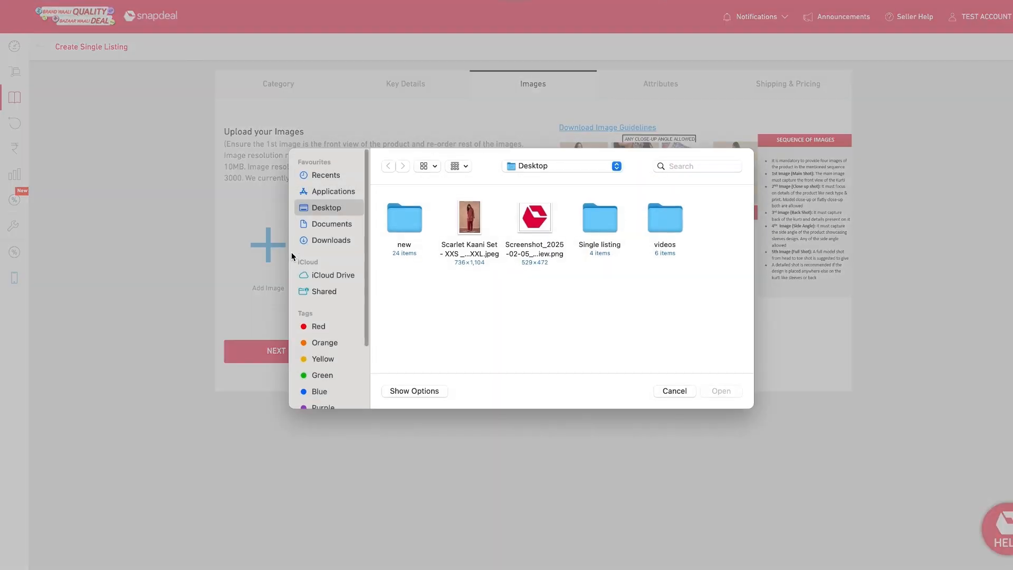
left_click(534, 224)
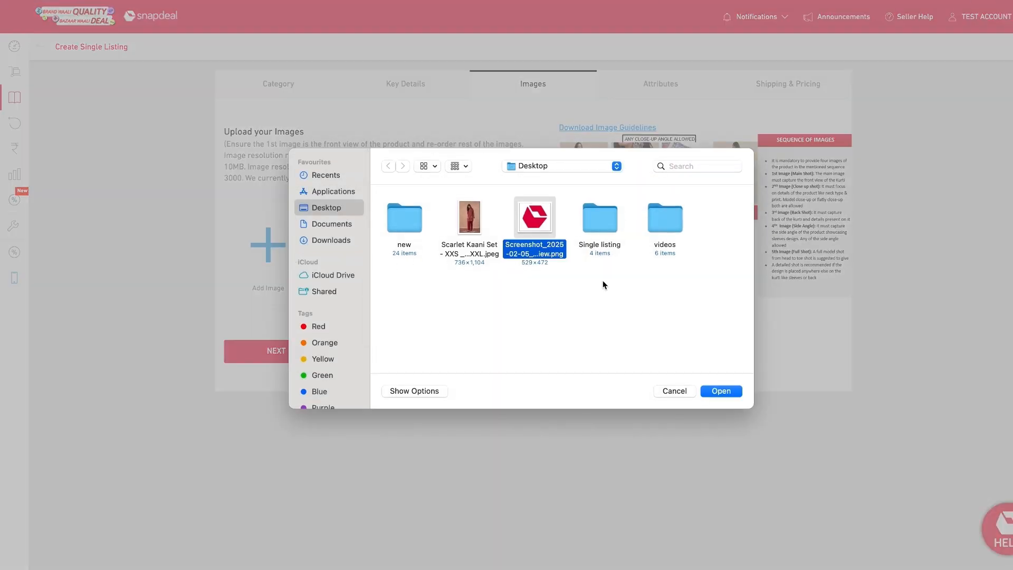
left_click(720, 390)
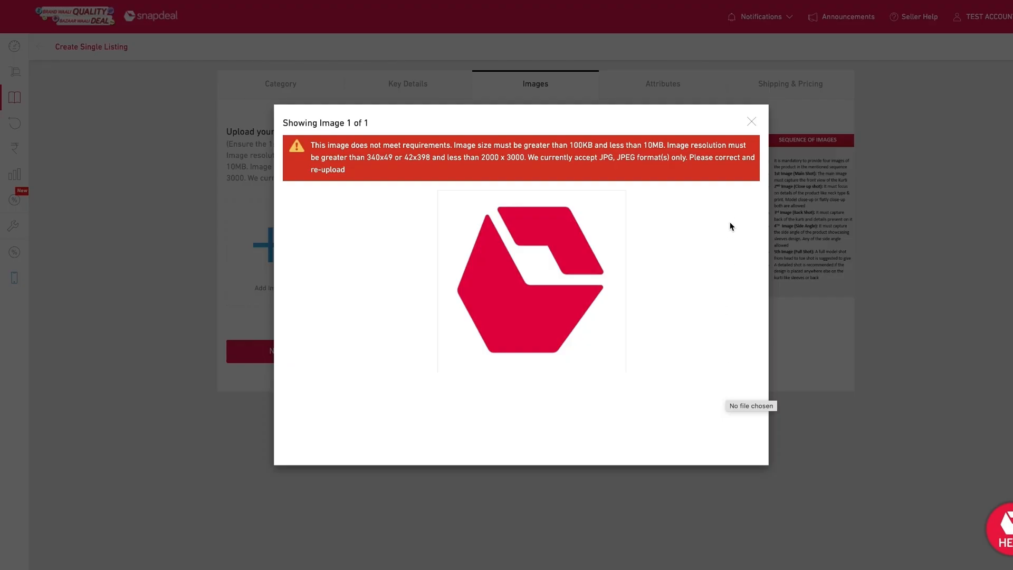
left_click(751, 121)
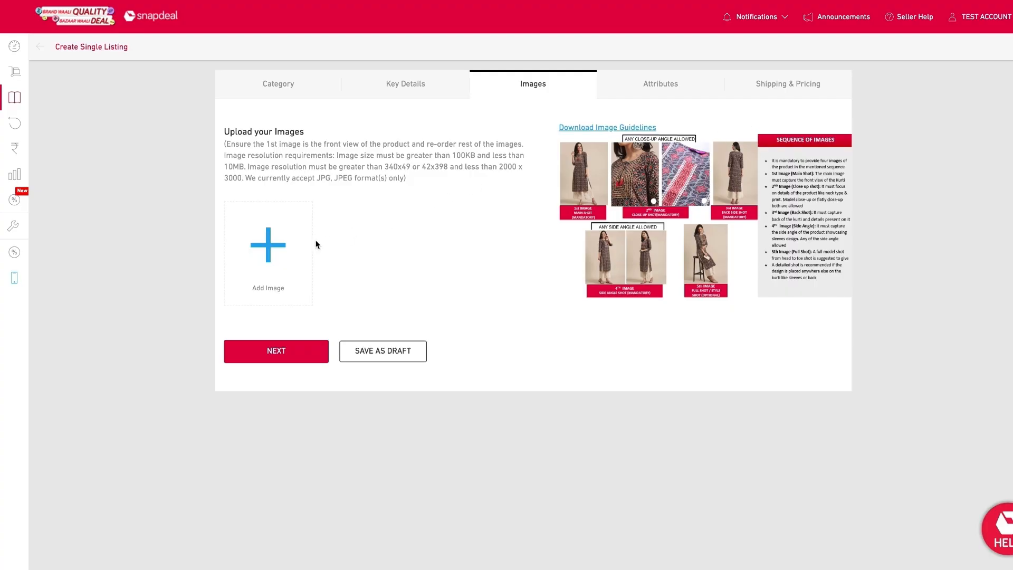
Step: Upload the Scarlet Kaani Set JPEG photo as the main product image
left_click(274, 250)
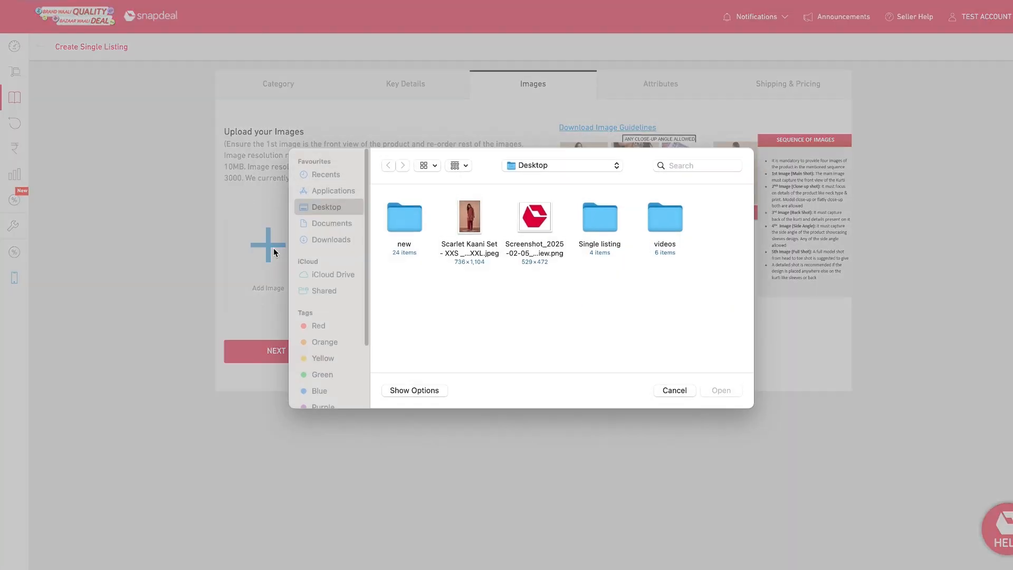
left_click(471, 222)
left_click(721, 391)
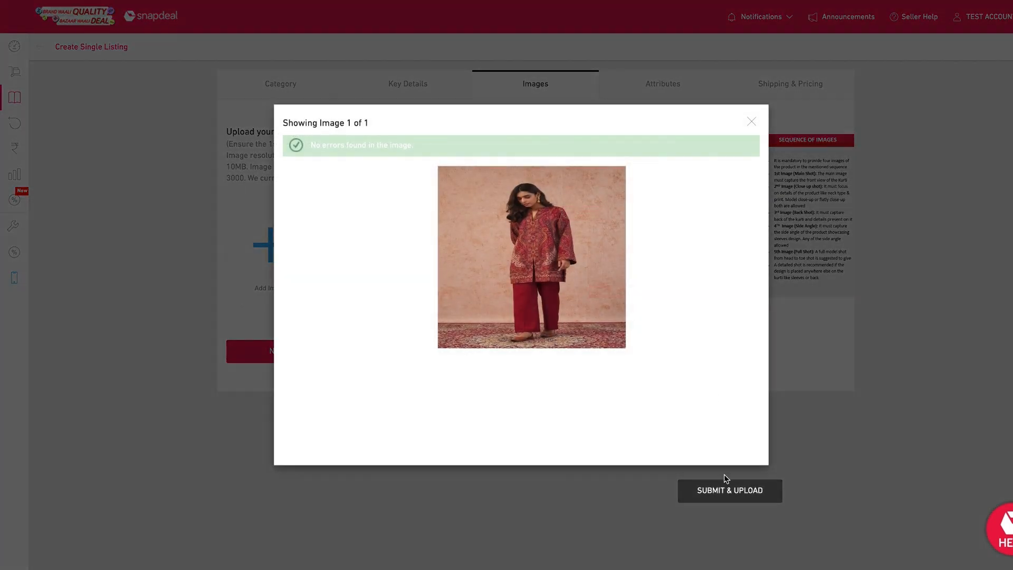
left_click(728, 495)
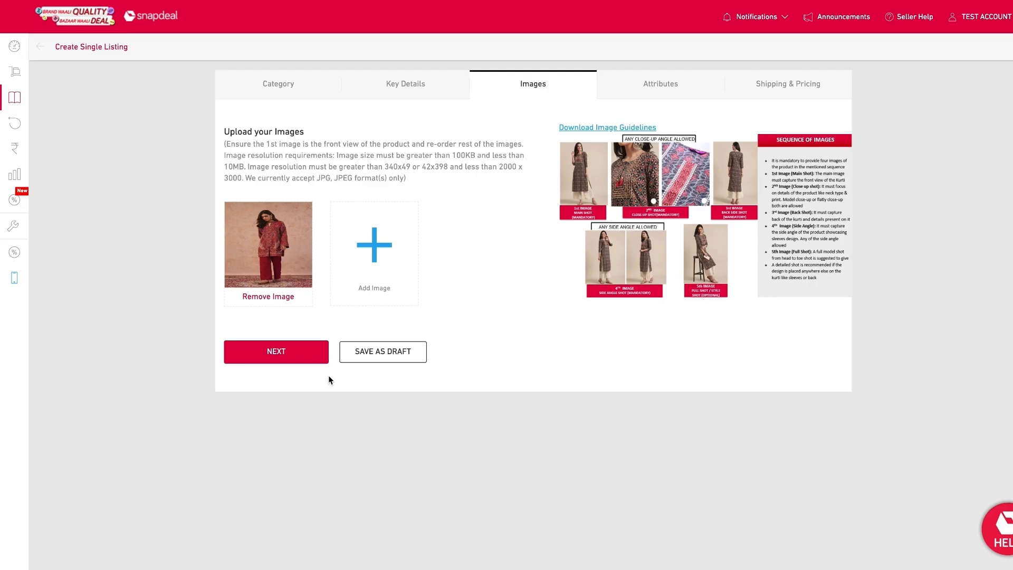
Step: Continue to the Attributes step and scroll through its mandatory and optional fields
left_click(283, 354)
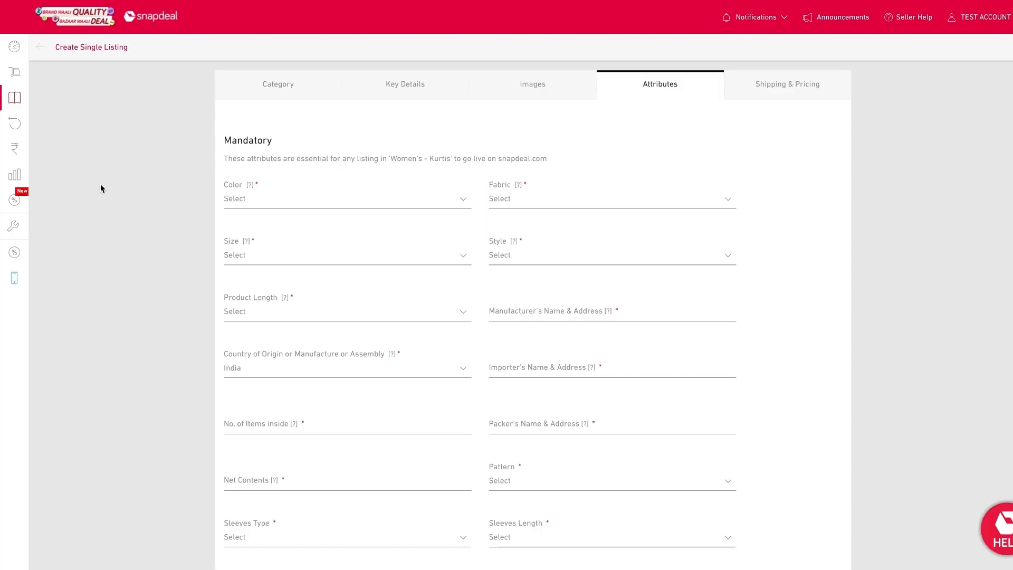
scroll(100, 183, "down", 5)
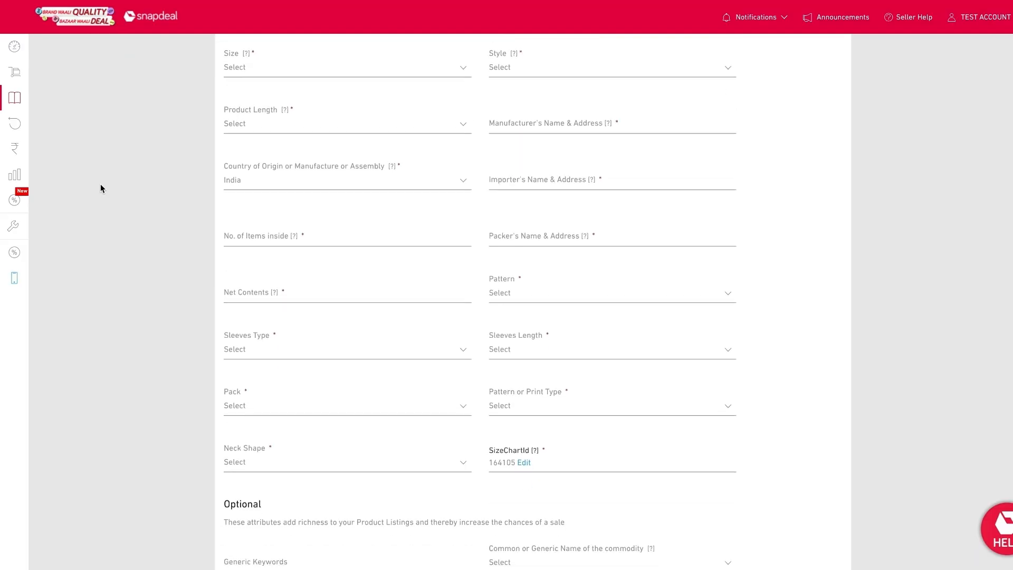
scroll(101, 189, "down", 2)
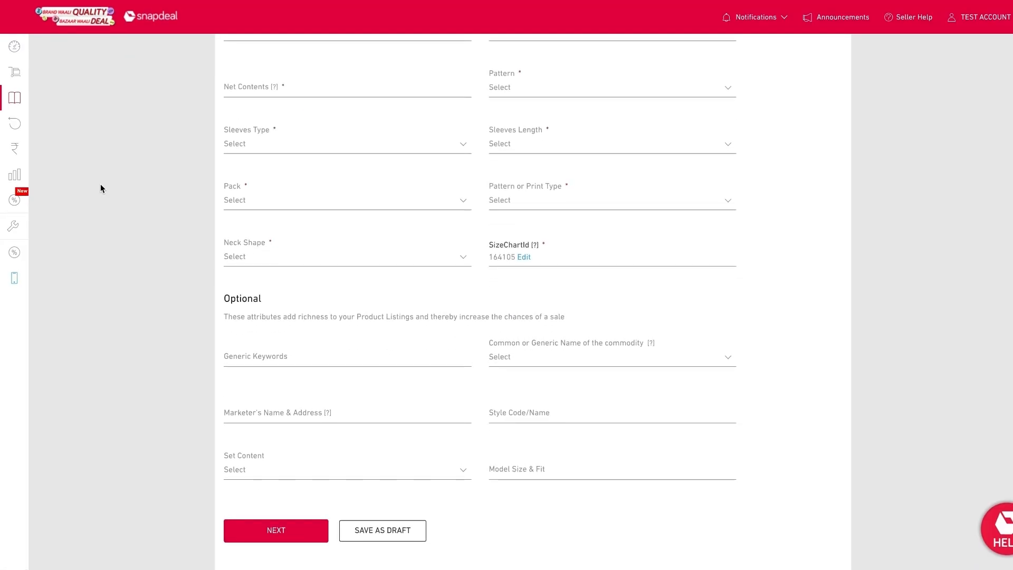
scroll(100, 188, "up", 3)
scroll(101, 188, "up", 3)
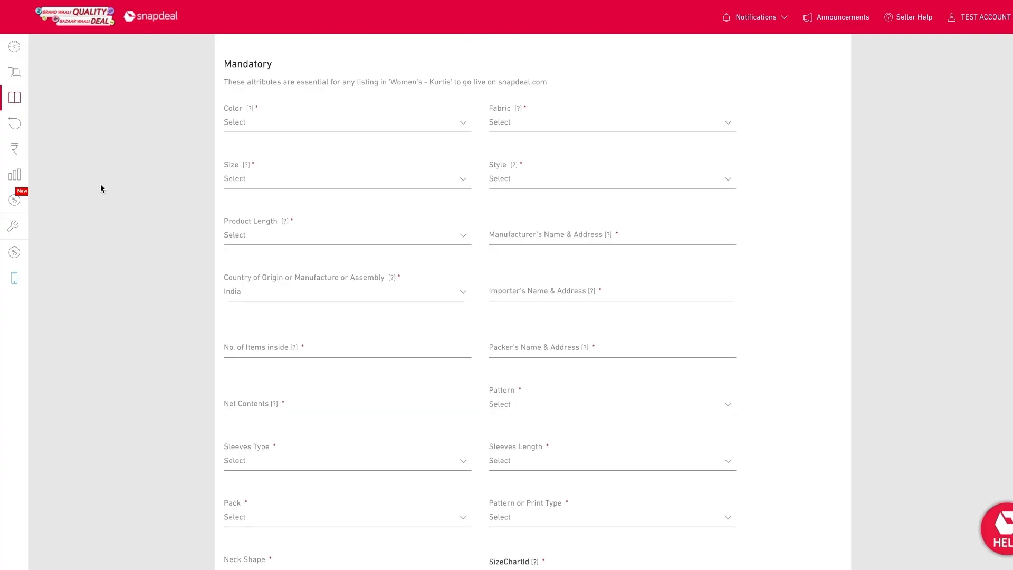
scroll(102, 188, "up", 2)
Step: Set colour to Beige and Black, fabric Cotton Blend, size S, style Shirt Style and product length Floor Length
left_click(342, 199)
left_click(248, 248)
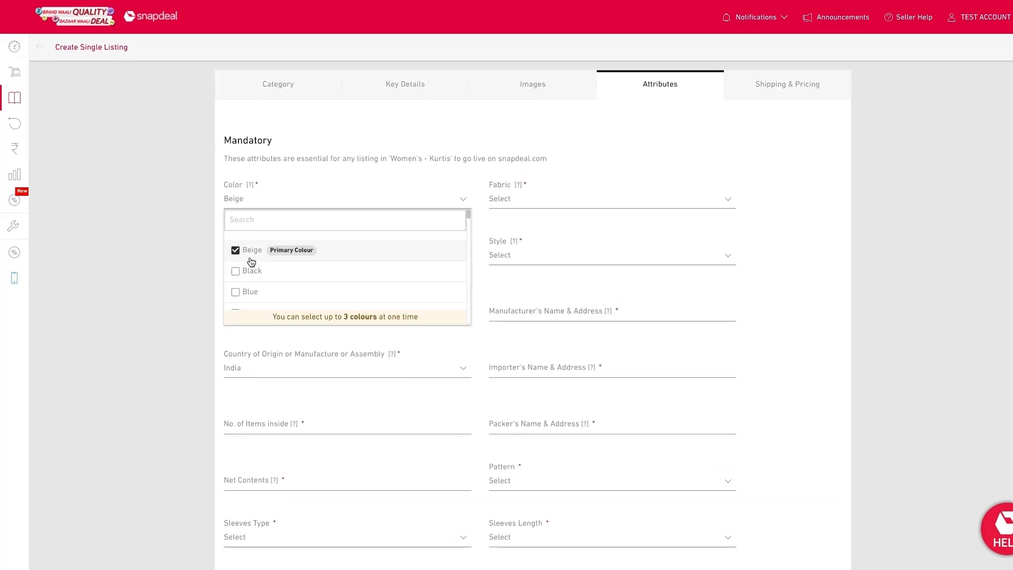
left_click(542, 255)
scroll(540, 356, "down", 3)
left_click(540, 354)
left_click(369, 311)
left_click(338, 358)
Step: Enter test as manufacturer's and importer's name and address, and 1 for number of items and net contents
left_click(529, 313)
type("test")
left_click(398, 368)
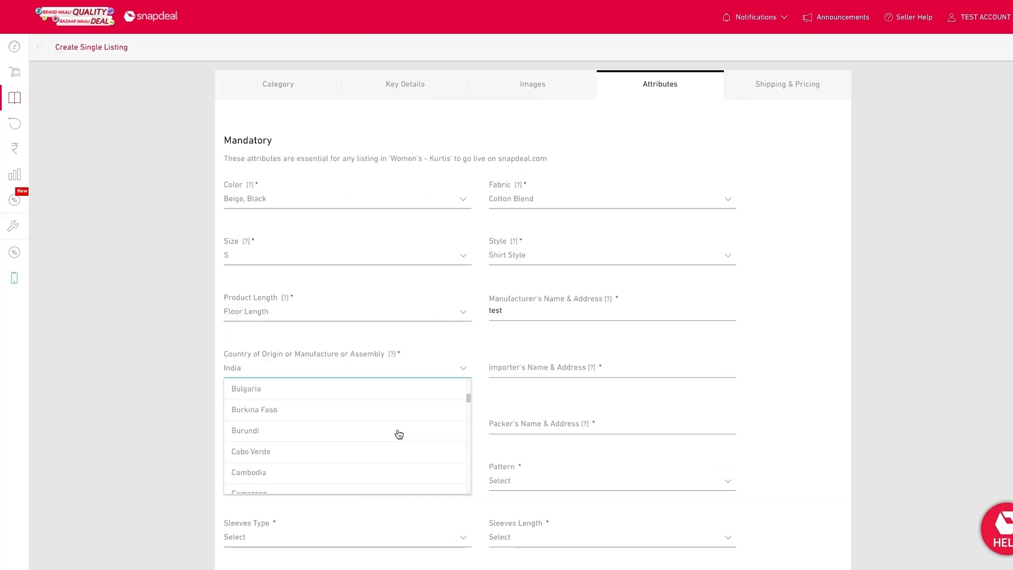
left_click(580, 370)
type("test")
left_click(404, 338)
type("1")
left_click(450, 389)
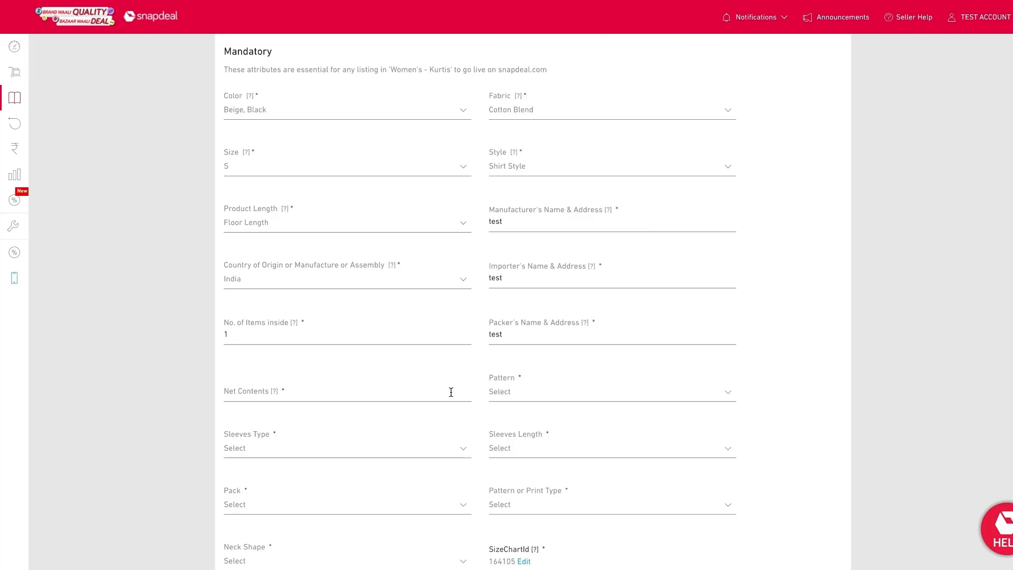
type("1")
Step: Set pattern Chikankari, Extended Sleeves, Full Sleeves, Pack of 1, print type Animal and Boat Neck
left_click(580, 334)
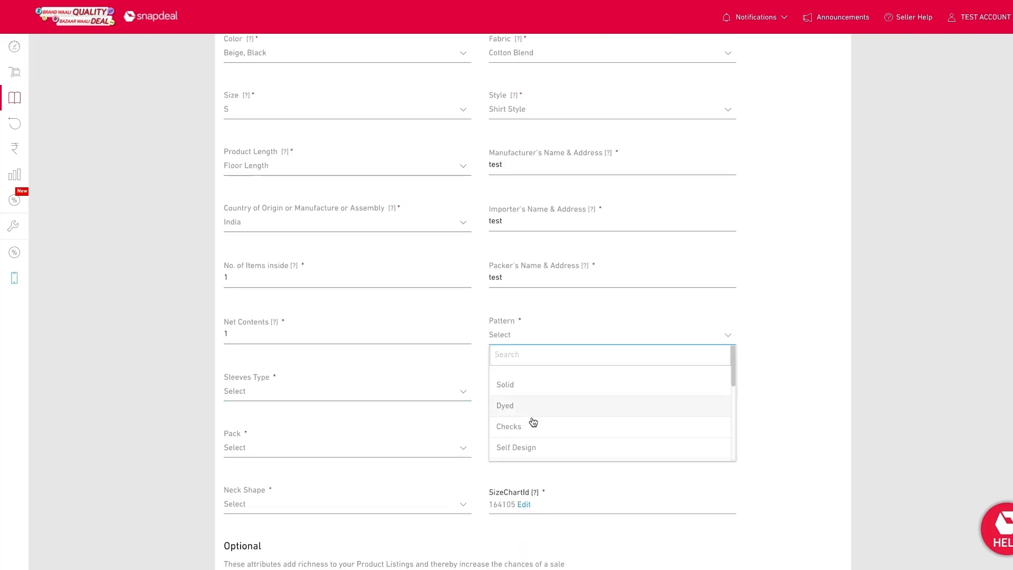
left_click(534, 420)
left_click(543, 397)
scroll(521, 383, "down", 3)
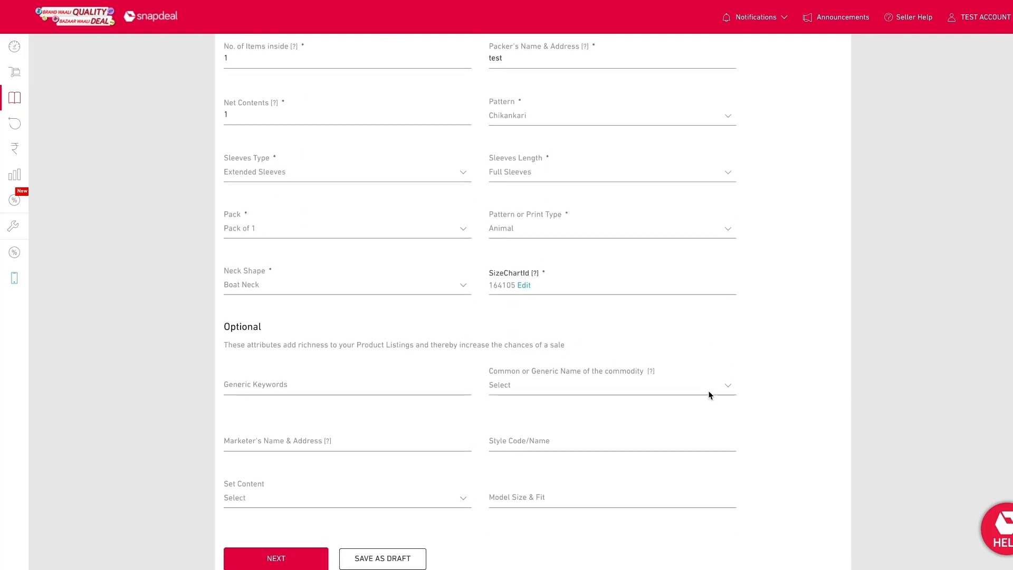
scroll(707, 393, "down", 1)
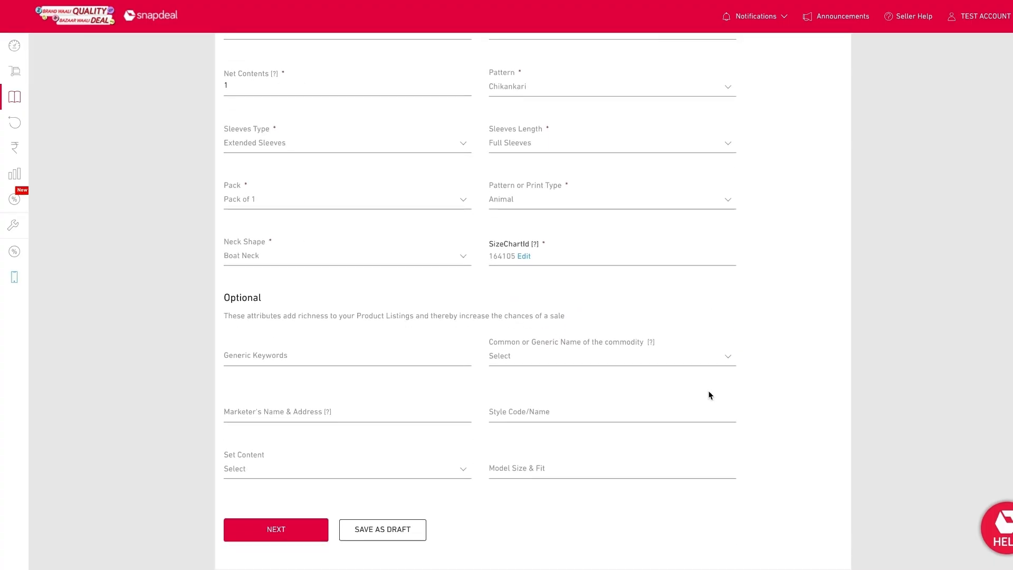
Step: Enter generic keywords kurti, round and choose Kurti as the common name of the commodity
left_click(409, 357)
type("k")
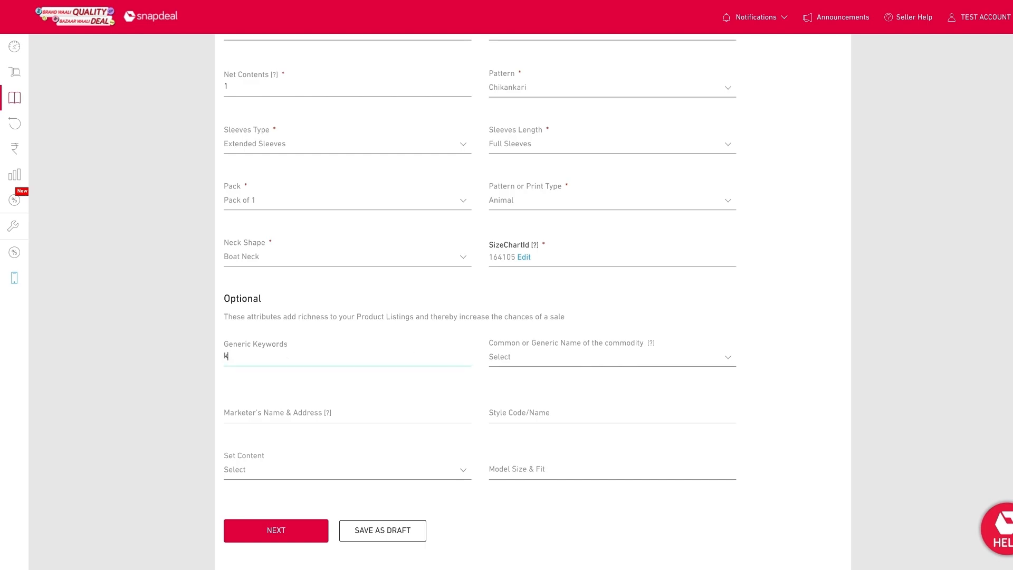
type("urti, round")
left_click(535, 362)
left_click(506, 408)
Step: Fill marketer's name test, style code 201, set content with Dupatta and model size M
left_click(413, 409)
type("test")
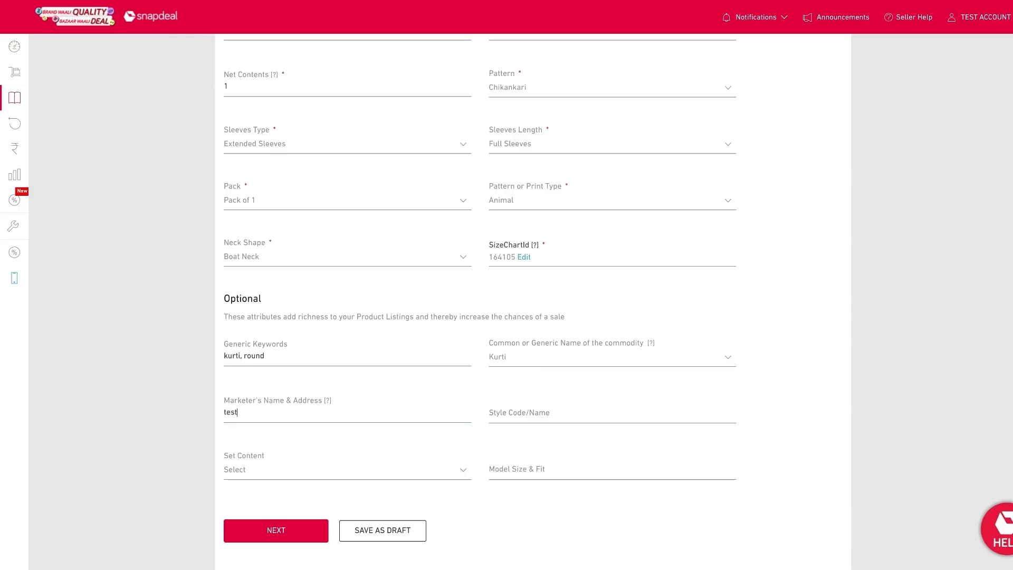
left_click(559, 414)
type("201")
left_click(433, 472)
left_click(411, 517)
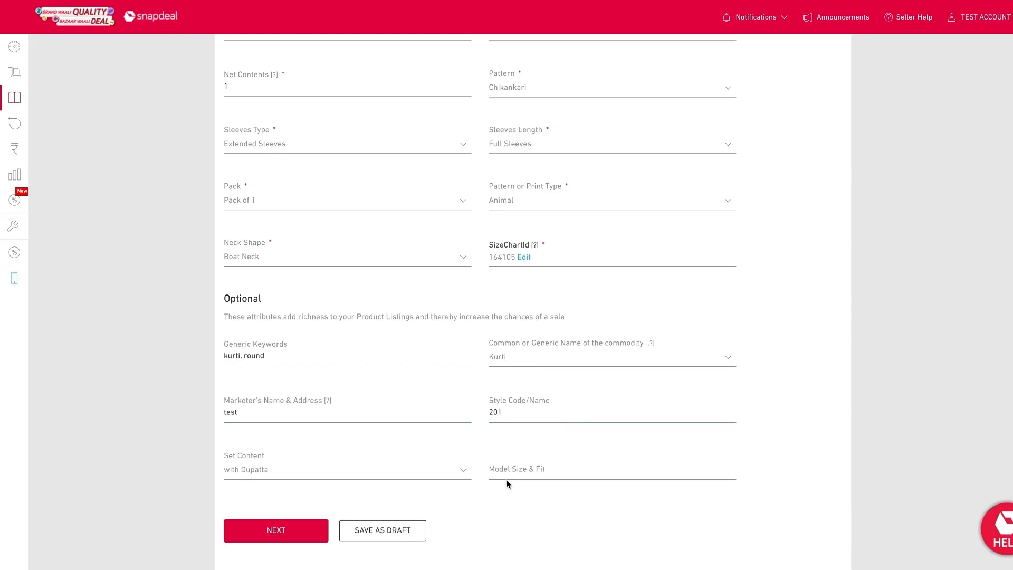
left_click(506, 477)
type("M")
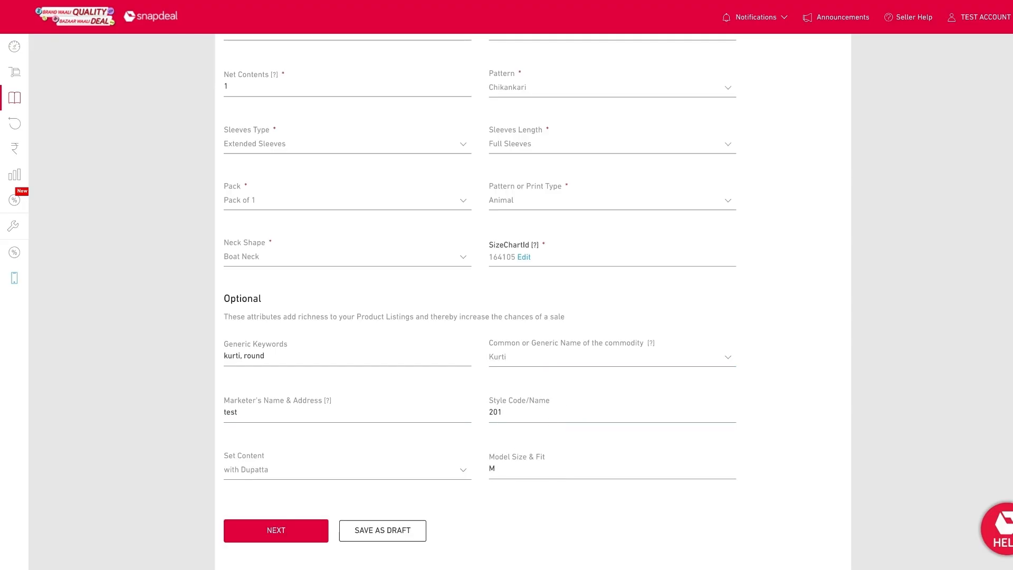
Step: Submit the attributes and scroll through the form's required fields
left_click(307, 530)
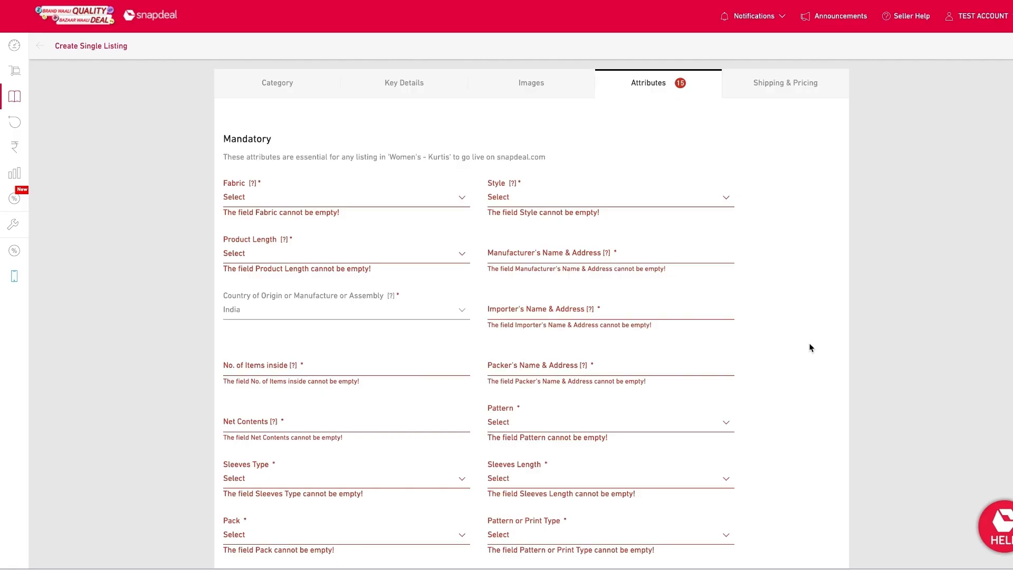
scroll(811, 347, "down", 3)
scroll(810, 347, "down", 4)
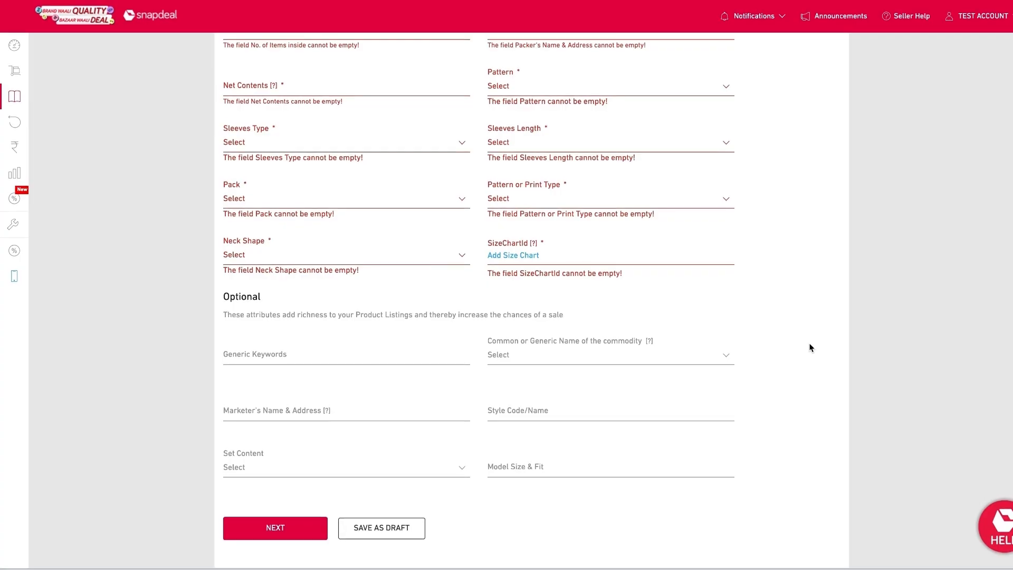
scroll(811, 348, "up", 3)
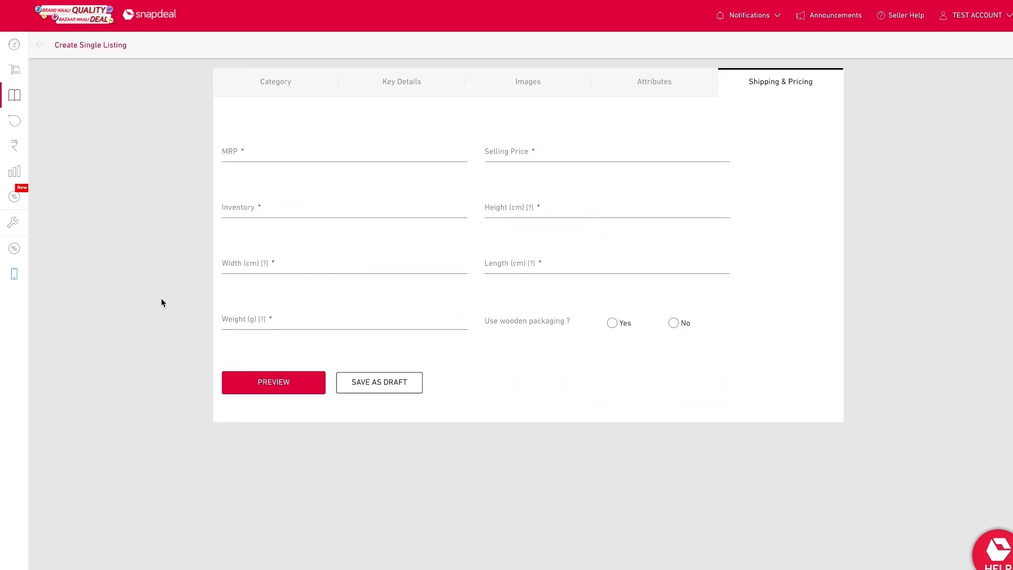
Step: Enter MRP 599, selling price 499, inventory 80 and height 20 cm
left_click(256, 155)
type("599")
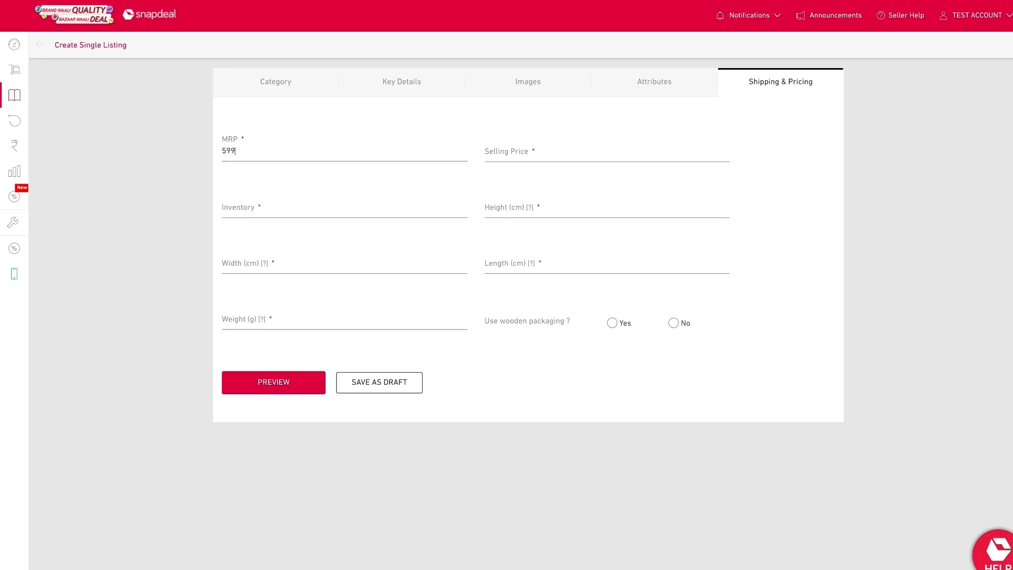
left_click(515, 161)
type("499")
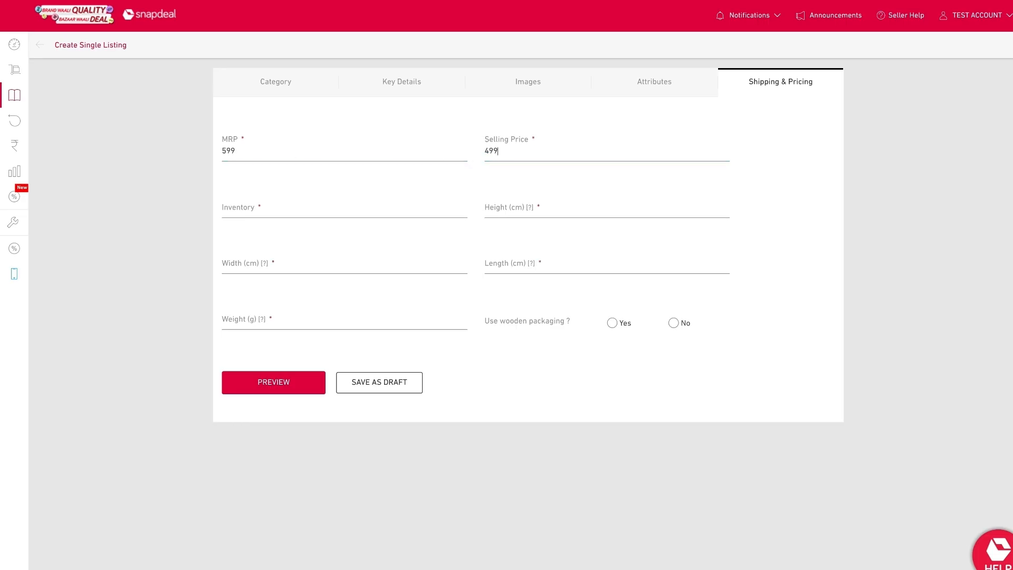
left_click(314, 206)
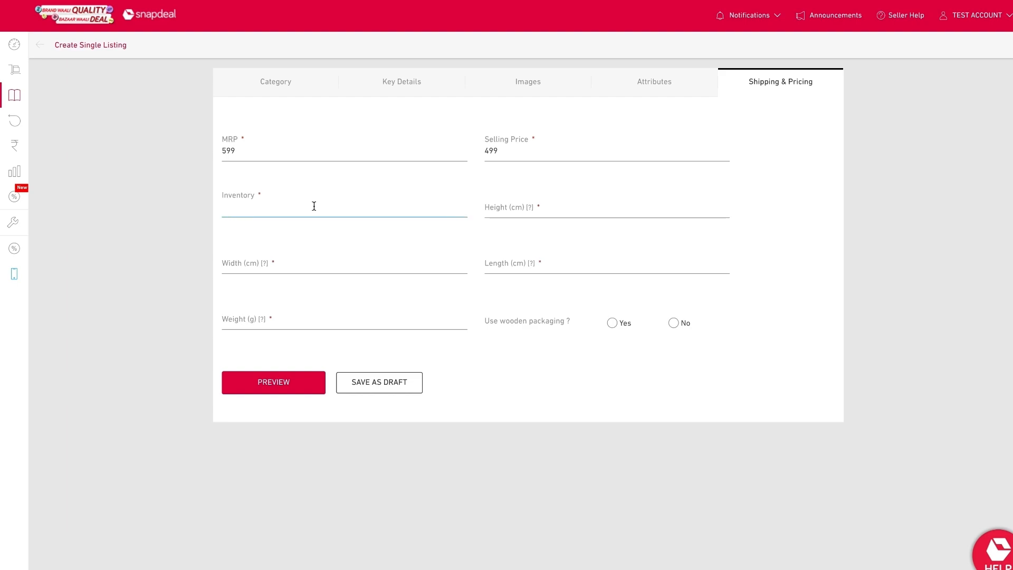
left_click(490, 207)
type("20")
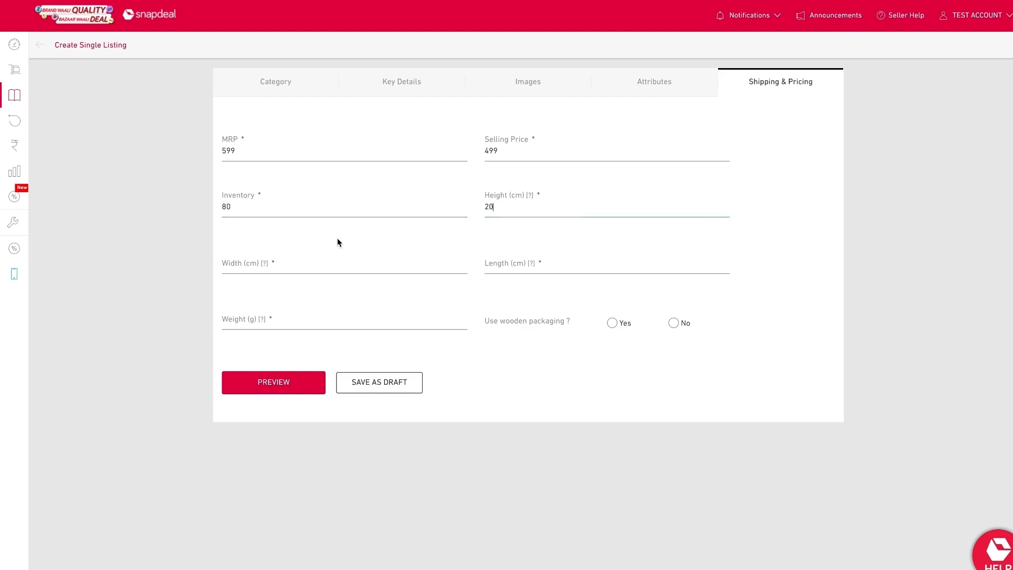
Step: Set width 30 cm, length 20 cm, weight 50 g and choose no wooden packaging
left_click(317, 264)
type("30")
left_click(513, 262)
type("20")
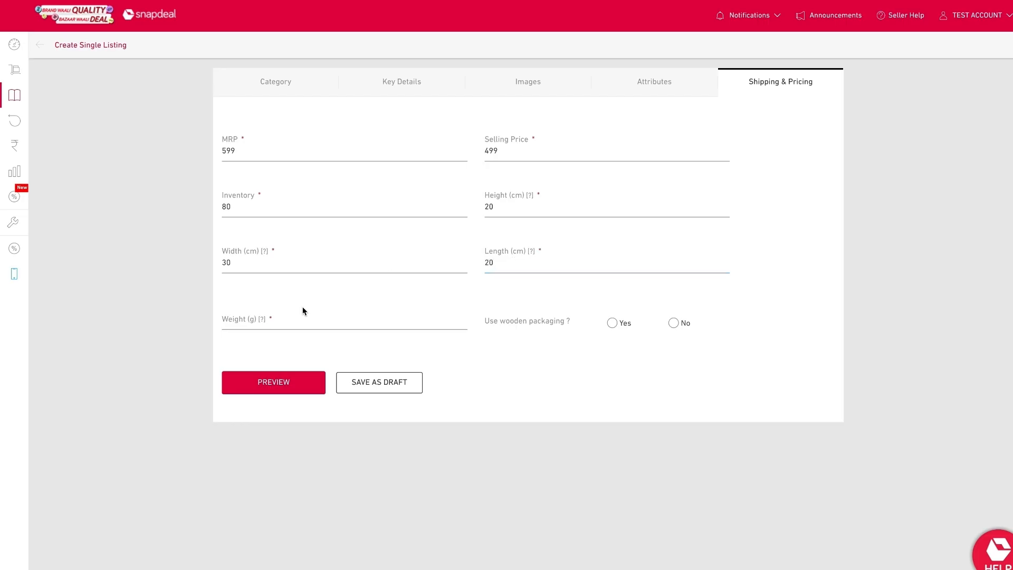
left_click(288, 321)
type("50")
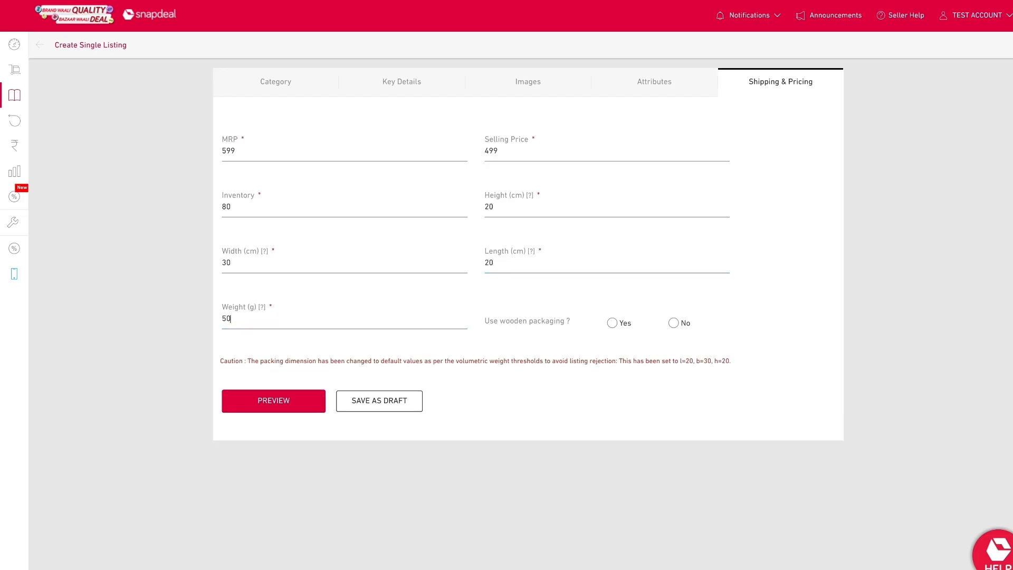
left_click(673, 323)
Step: Preview the listing, scroll through its highlights and specifications, and close the preview
left_click(294, 402)
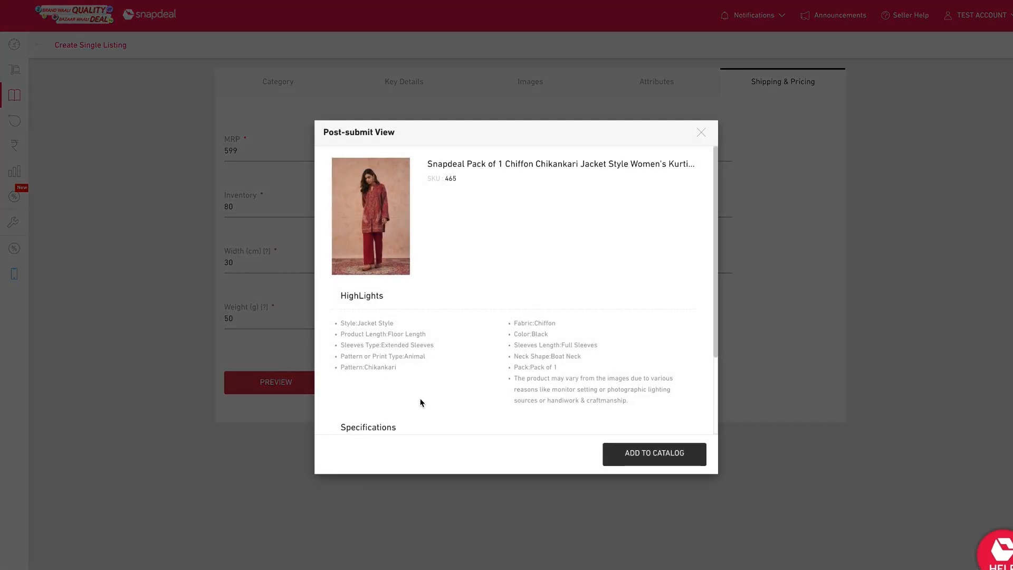
scroll(453, 399, "down", 2)
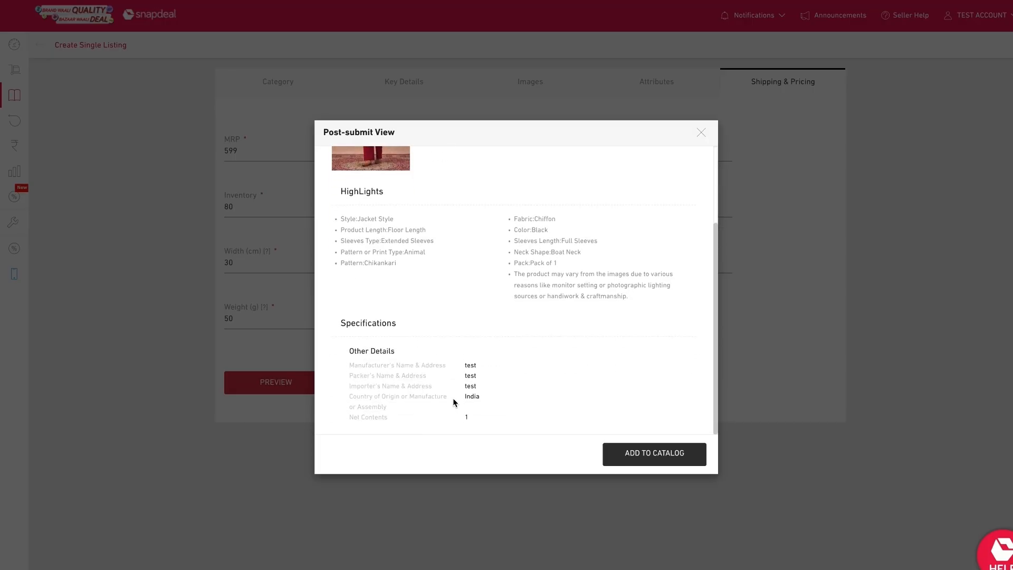
scroll(453, 399, "up", 2)
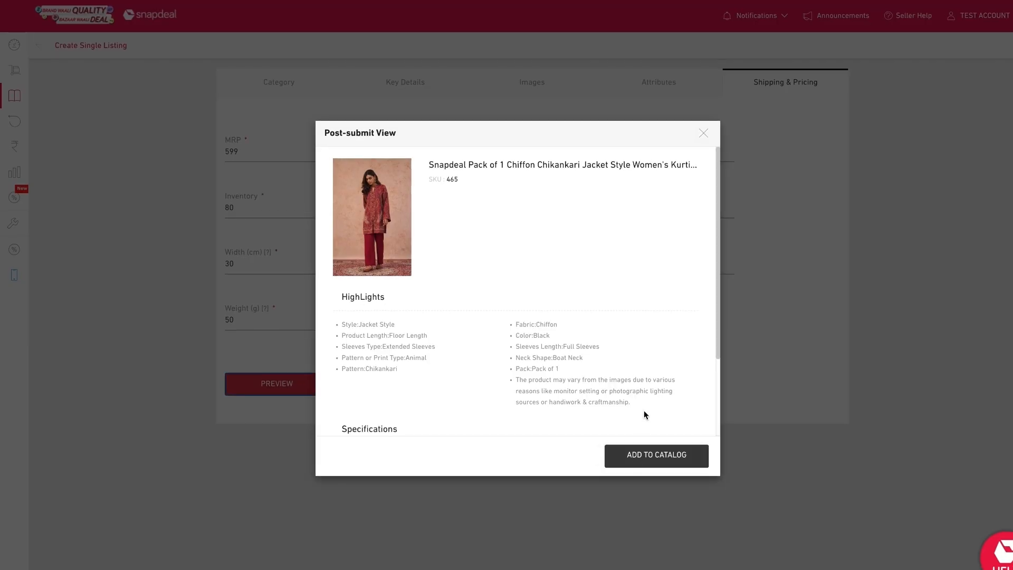
left_click(704, 134)
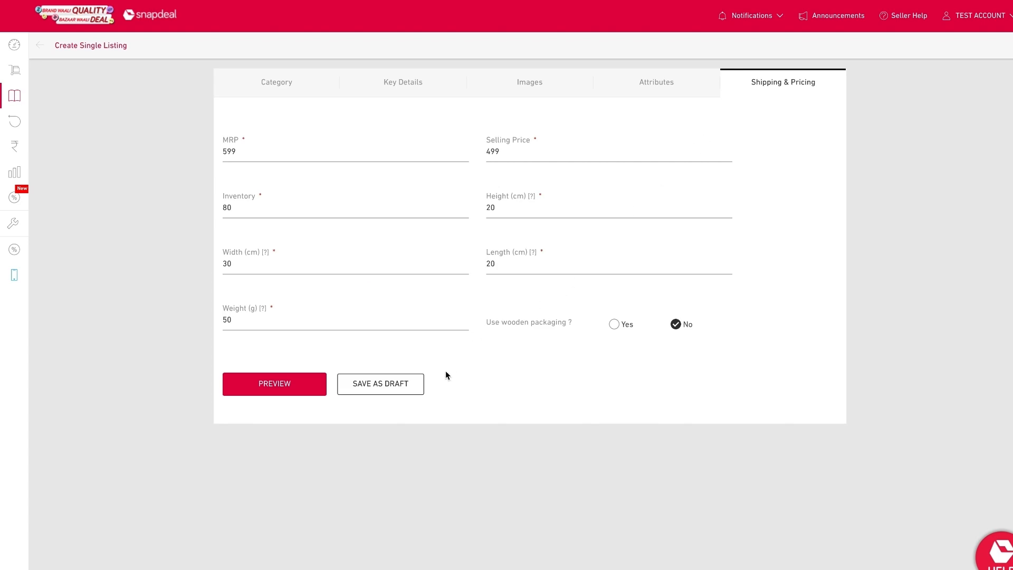
Step: Save the listing as a draft
left_click(377, 383)
left_click(570, 315)
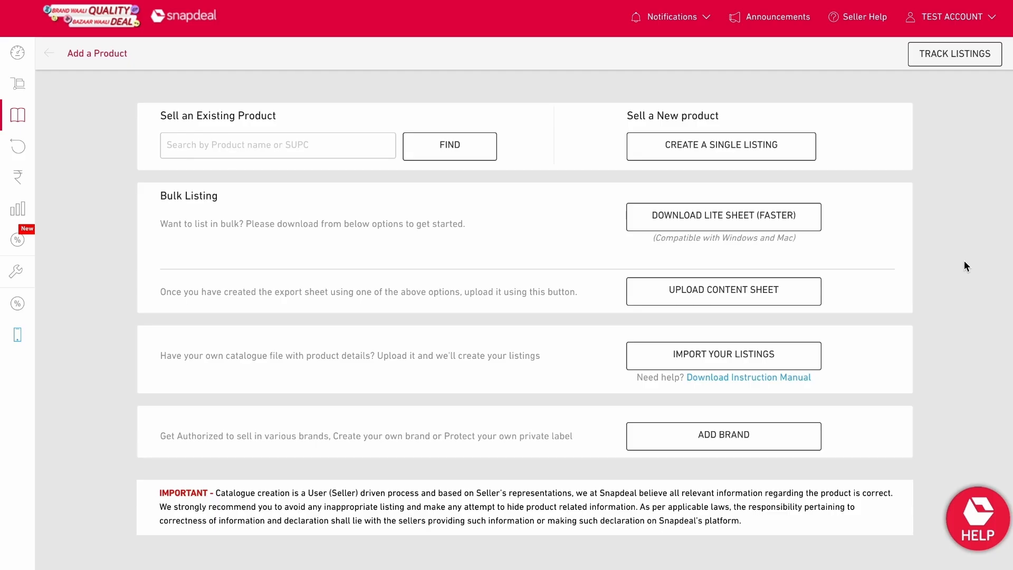
Step: Start a lite sheet download and choose the Men's Fashion > Men's Apparel > Jeans > Men-Jeans product type
left_click(780, 216)
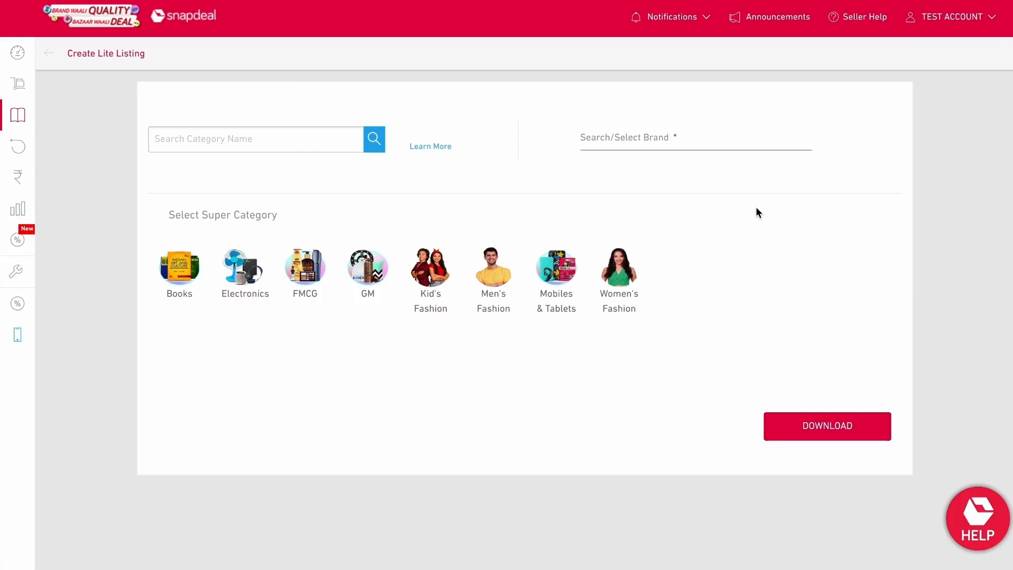
left_click(296, 144)
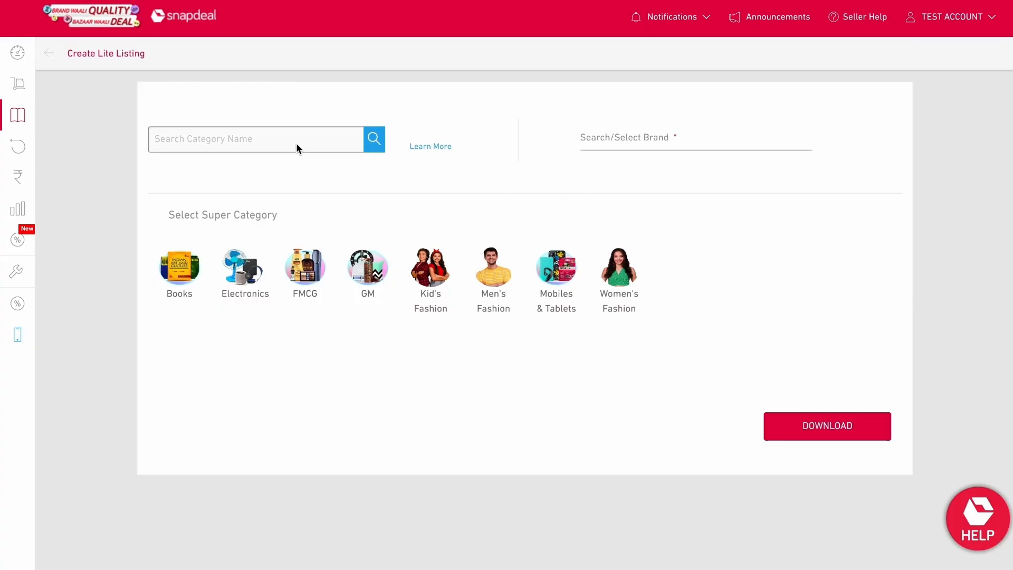
type("mens jeans")
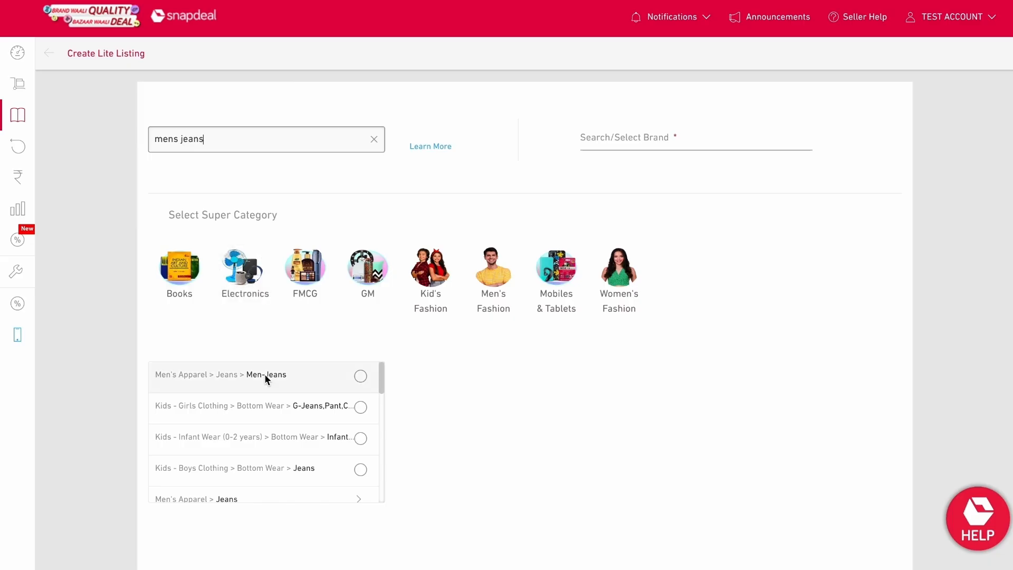
left_click(264, 374)
left_click(375, 140)
left_click(494, 277)
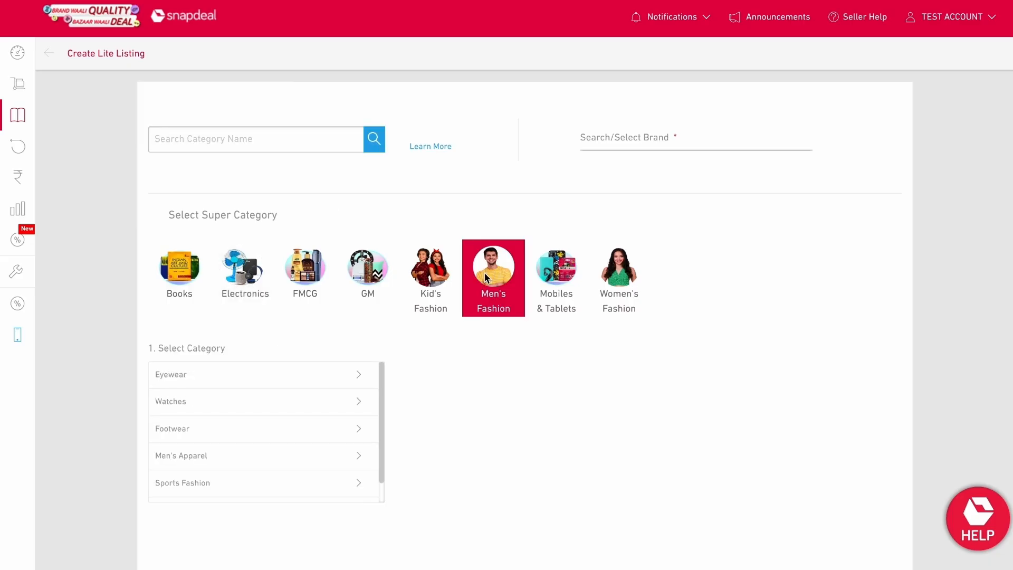
left_click(334, 457)
left_click(447, 435)
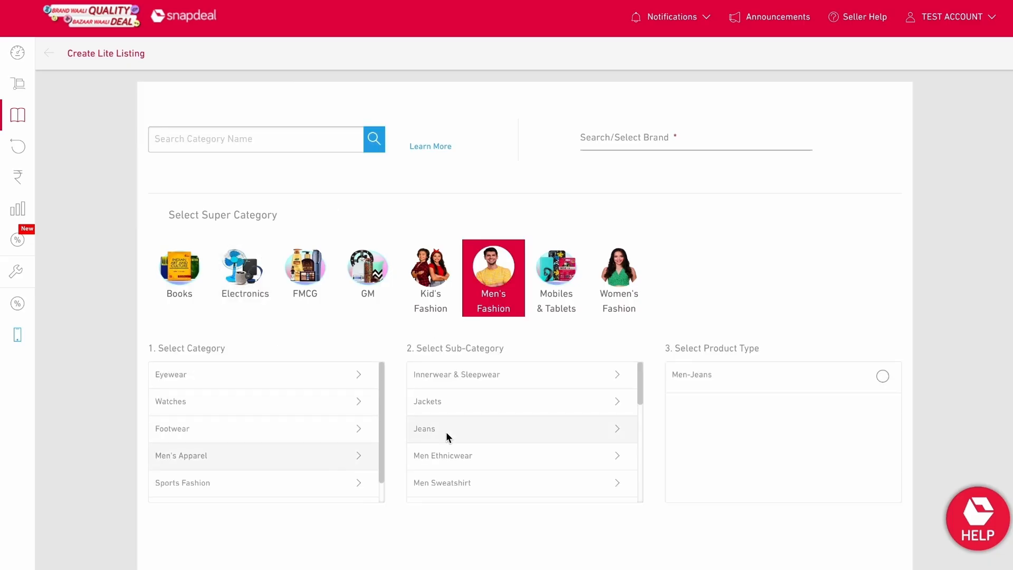
left_click(710, 377)
Step: Enter the brand test pvt. lmt. and start the lite sheet download
left_click(633, 141)
type("test pvt")
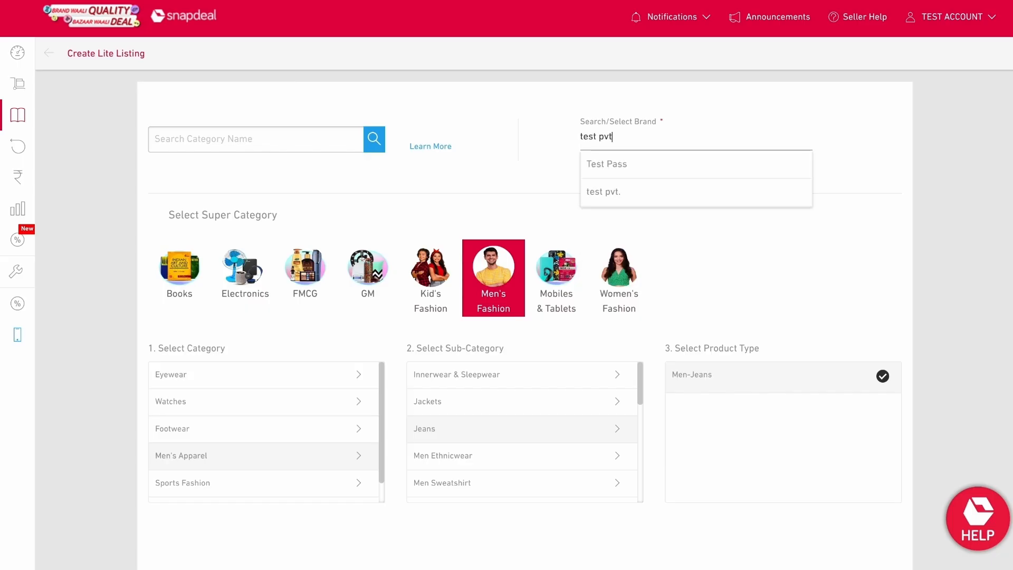
type(". lmt.")
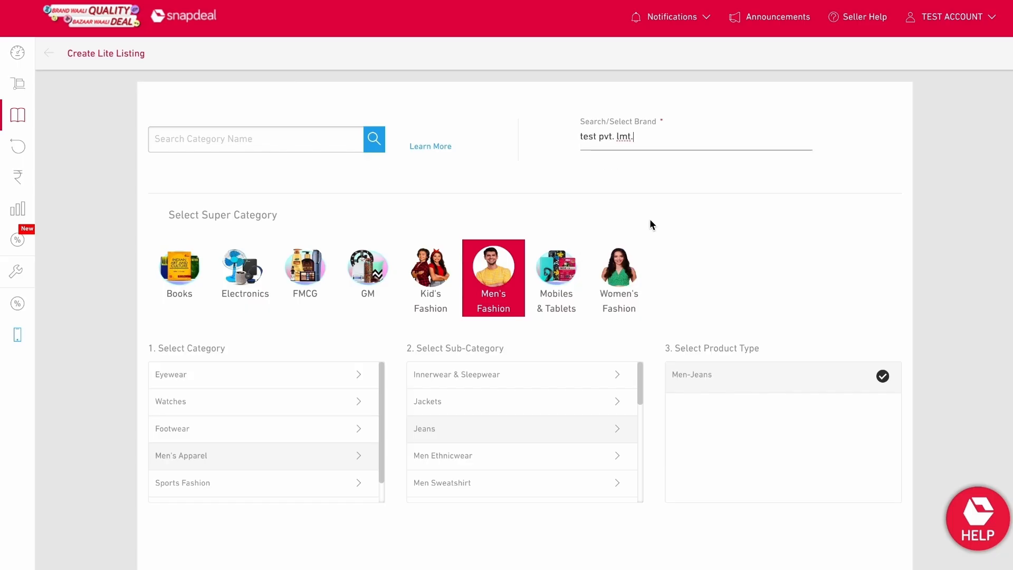
scroll(646, 251, "down", 1)
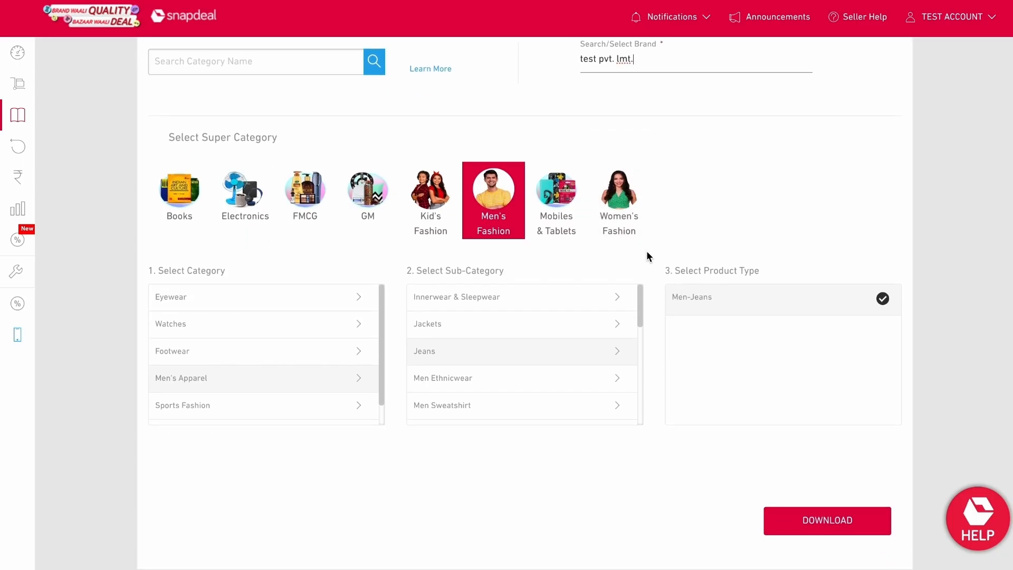
left_click(809, 511)
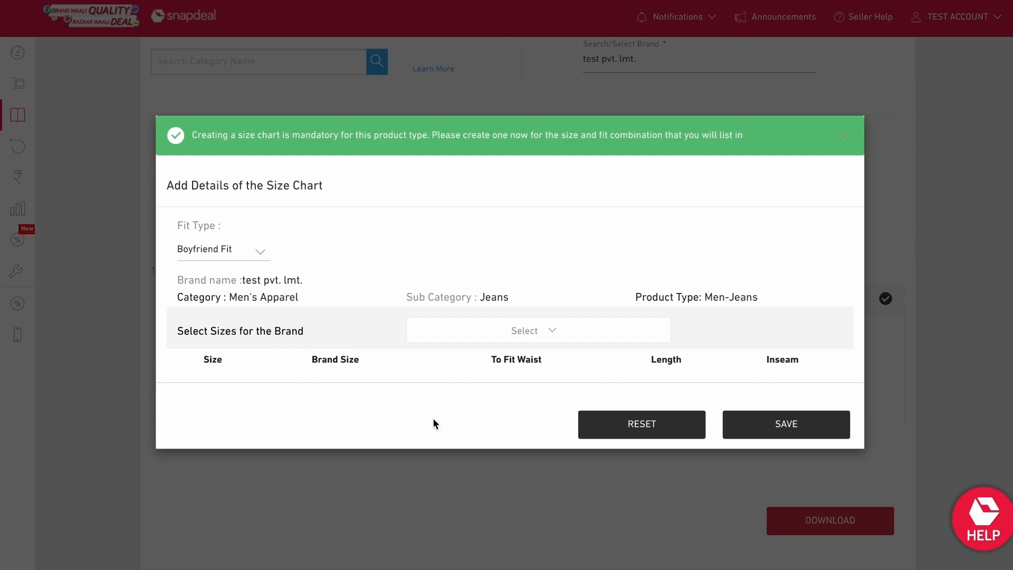
Step: Keep Boyfriend Fit as the fit type and select size 32 for the brand's size chart
left_click(259, 232)
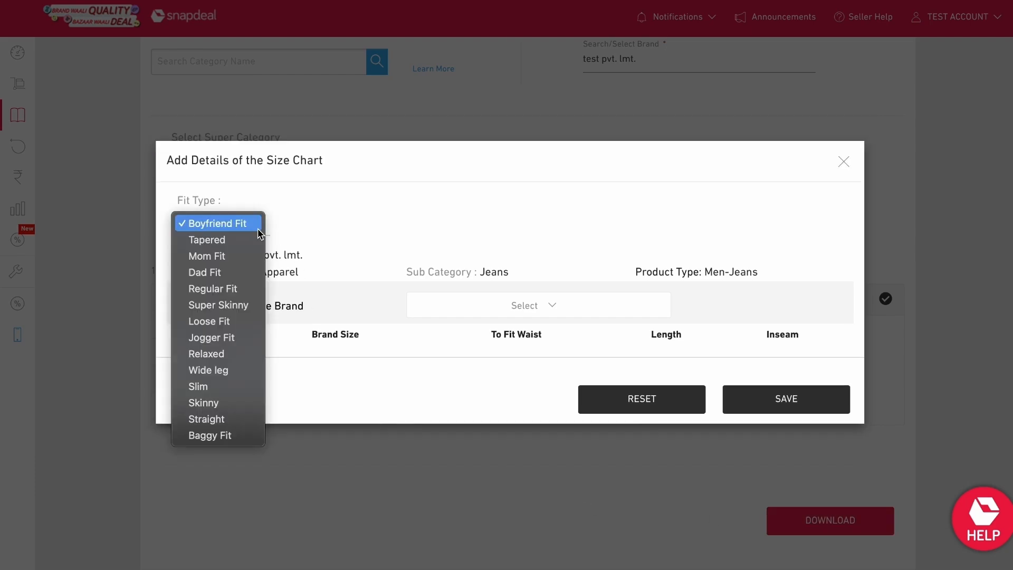
left_click(230, 226)
left_click(484, 301)
scroll(486, 369, "down", 5)
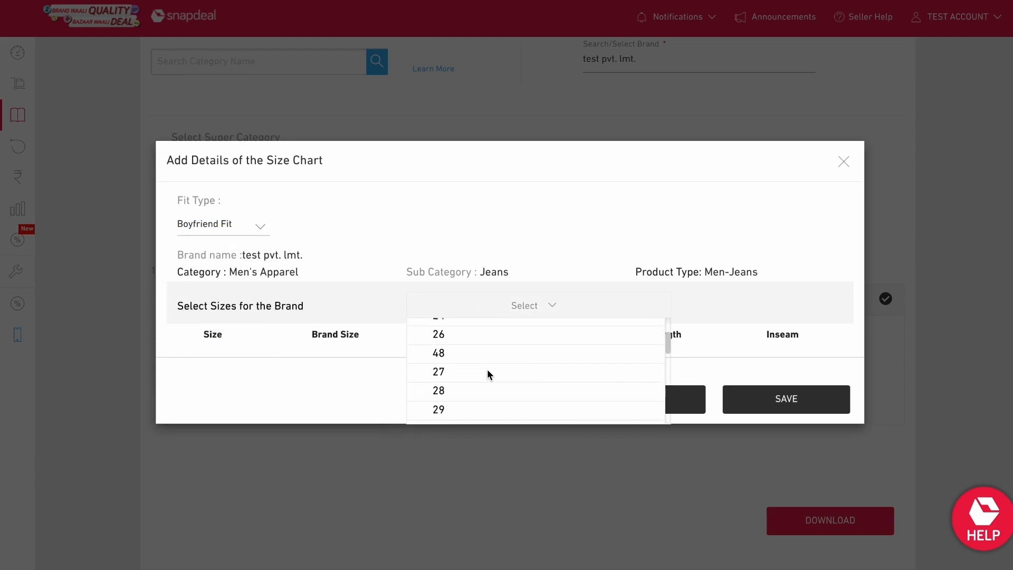
scroll(488, 370, "down", 3)
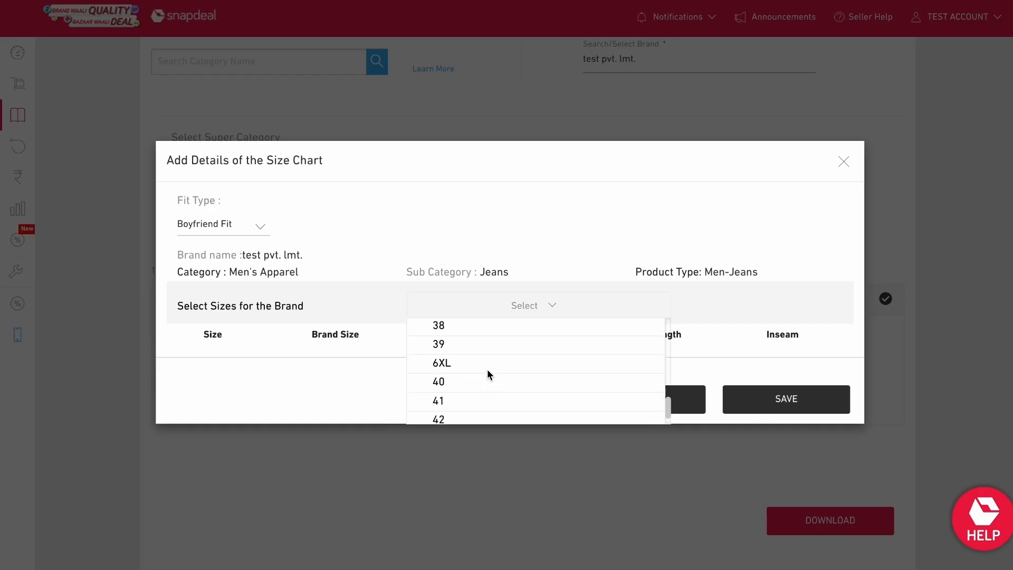
scroll(487, 371, "up", 4)
left_click(482, 338)
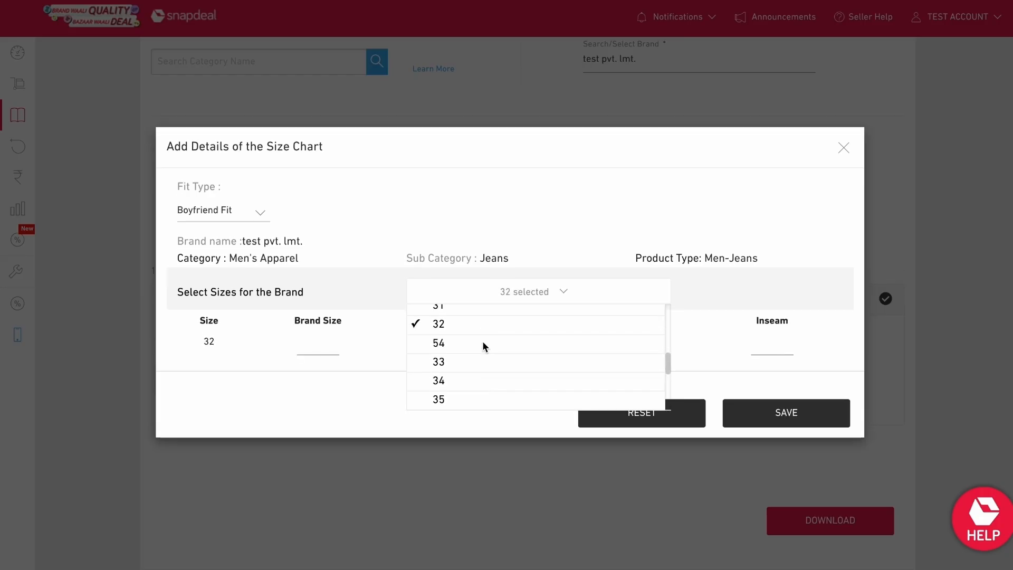
left_click(508, 289)
Step: Enter brand size 32, waist 32 and length 40 for size 32, and save the size chart
left_click(321, 343)
type("32")
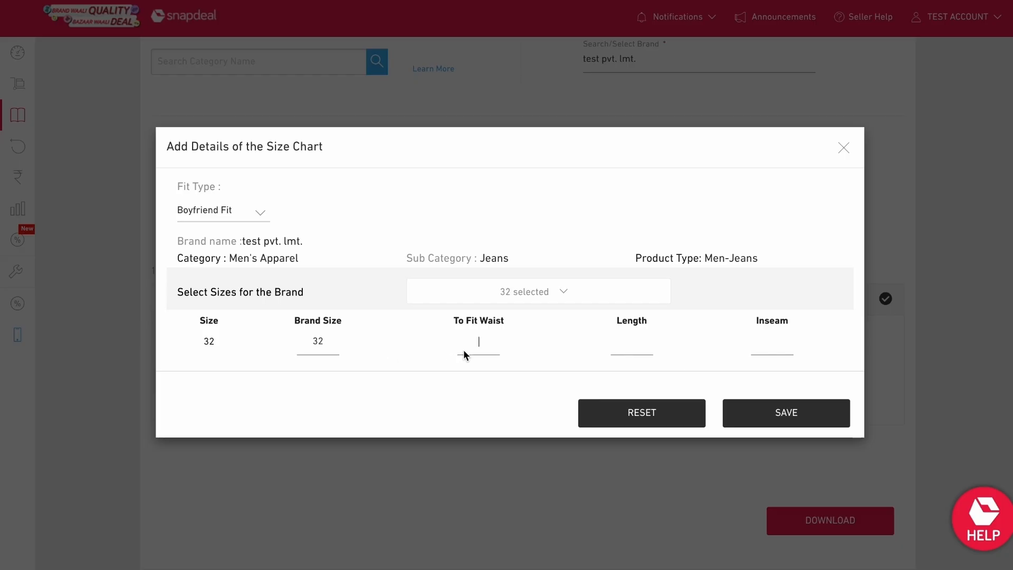
type("32")
left_click(618, 354)
type("40")
left_click(773, 420)
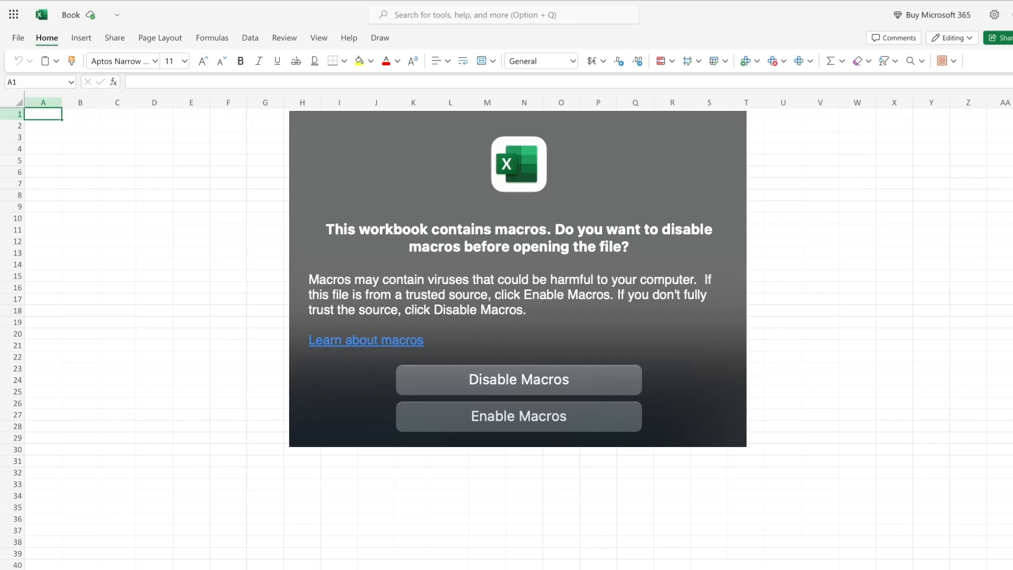
Step: Open the downloaded lite sheet with macros enabled and scroll through the data definitions sheet
left_click(512, 424)
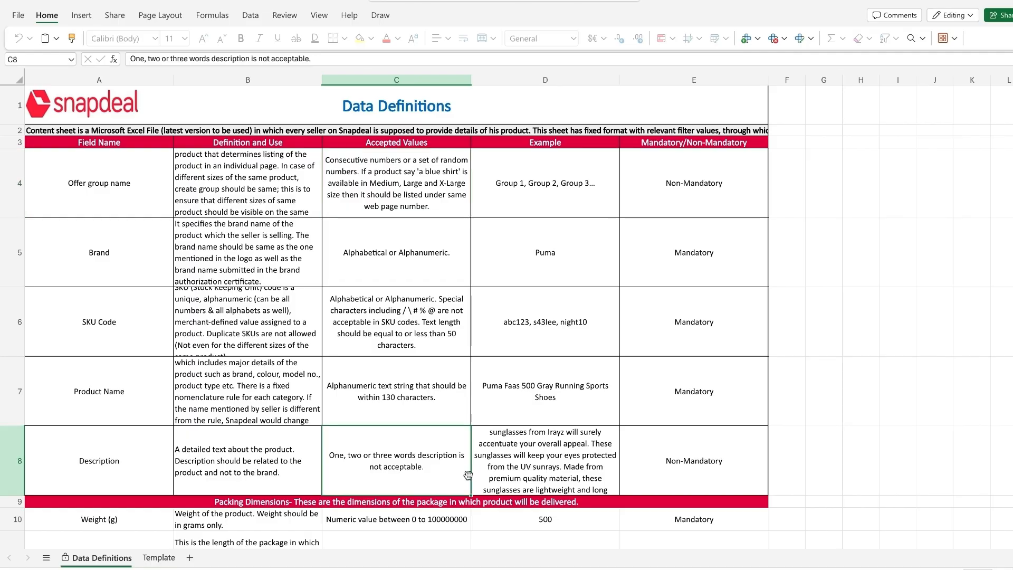
scroll(468, 475, "down", 10)
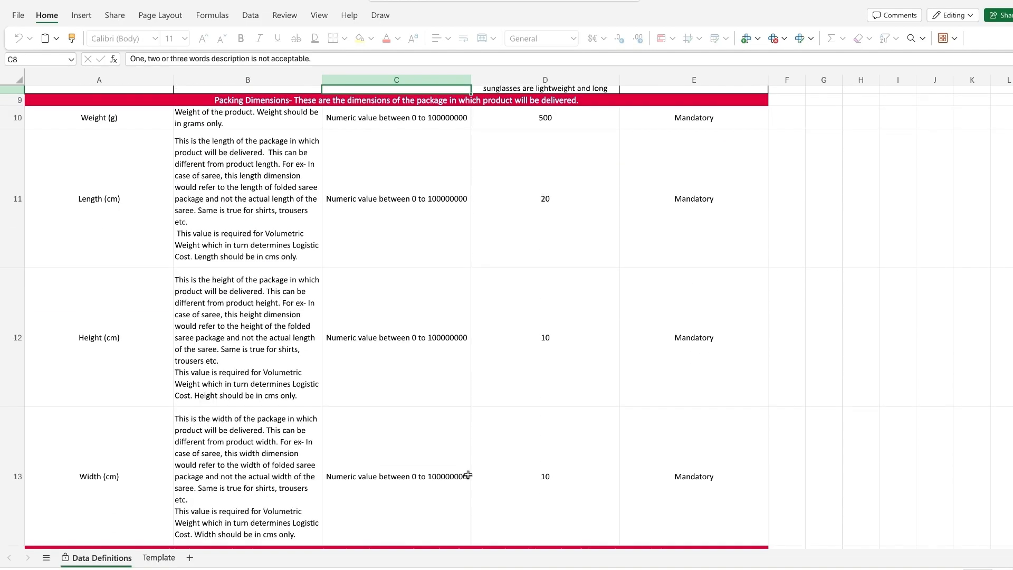
scroll(468, 474, "down", 15)
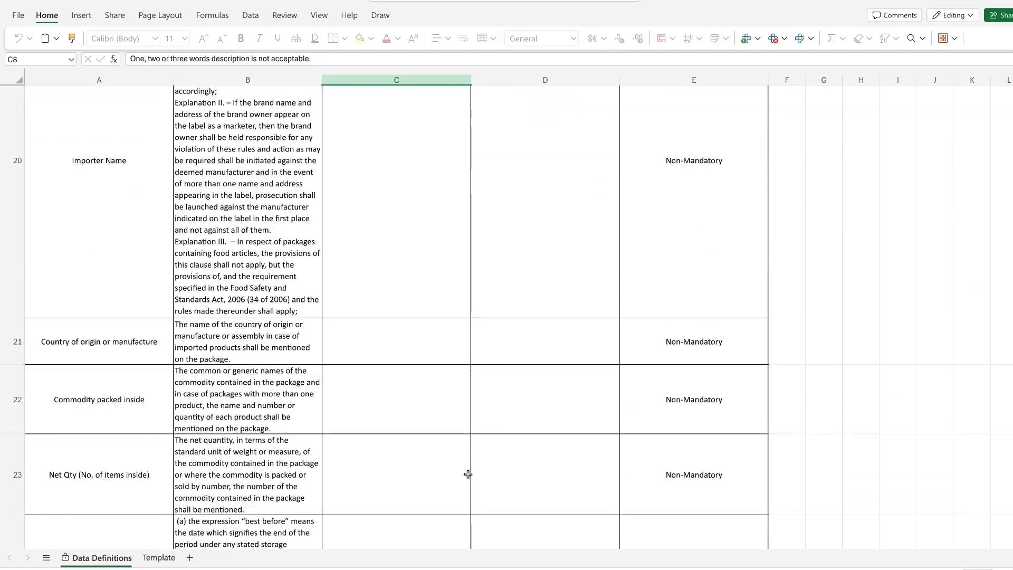
scroll(468, 474, "down", 15)
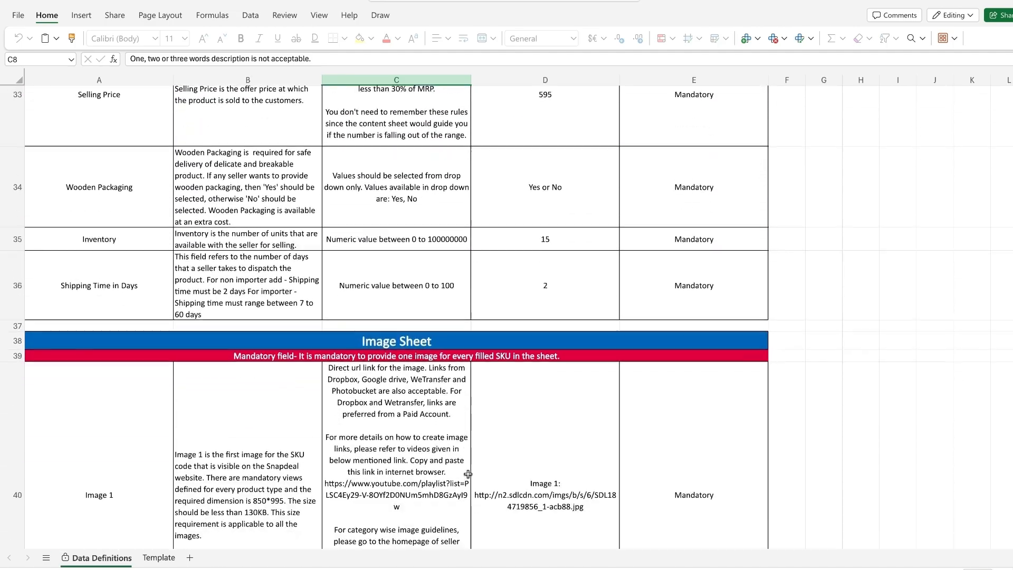
scroll(468, 474, "down", 10)
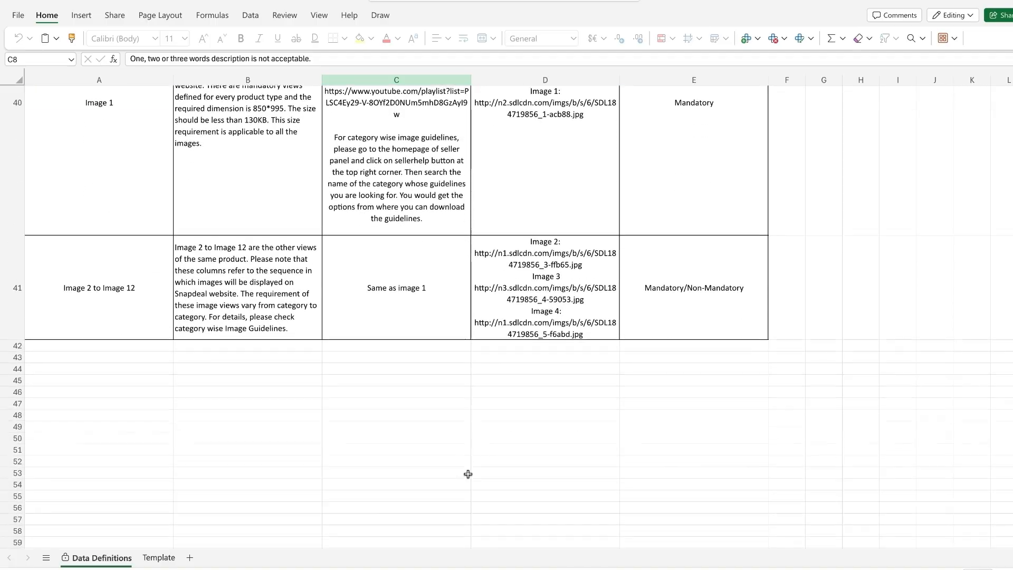
scroll(468, 474, "up", 20)
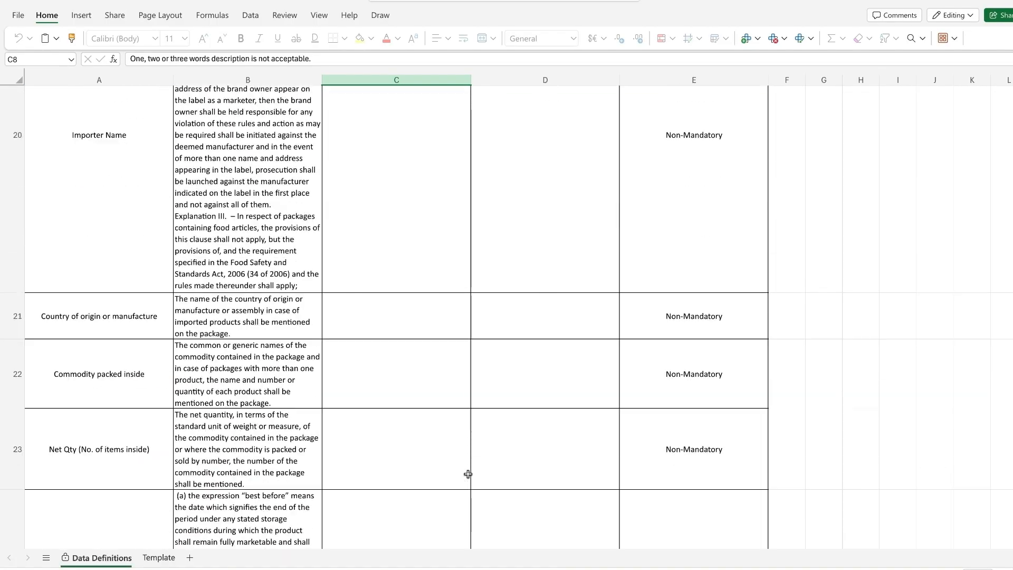
scroll(467, 474, "up", 10)
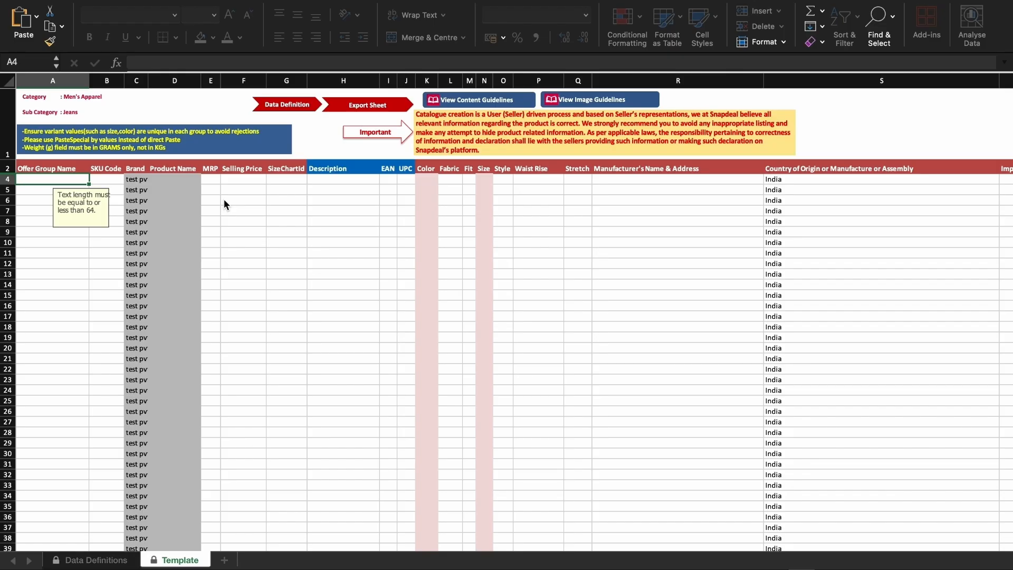
Step: Scroll across the template sheet to review all of its columns
scroll(224, 203, "right", 5)
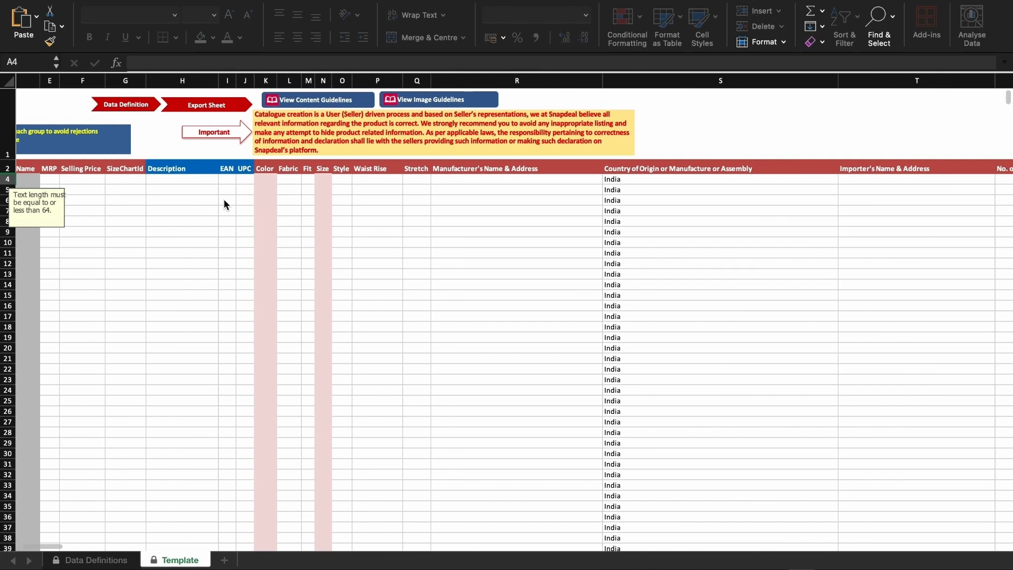
scroll(224, 204, "right", 10)
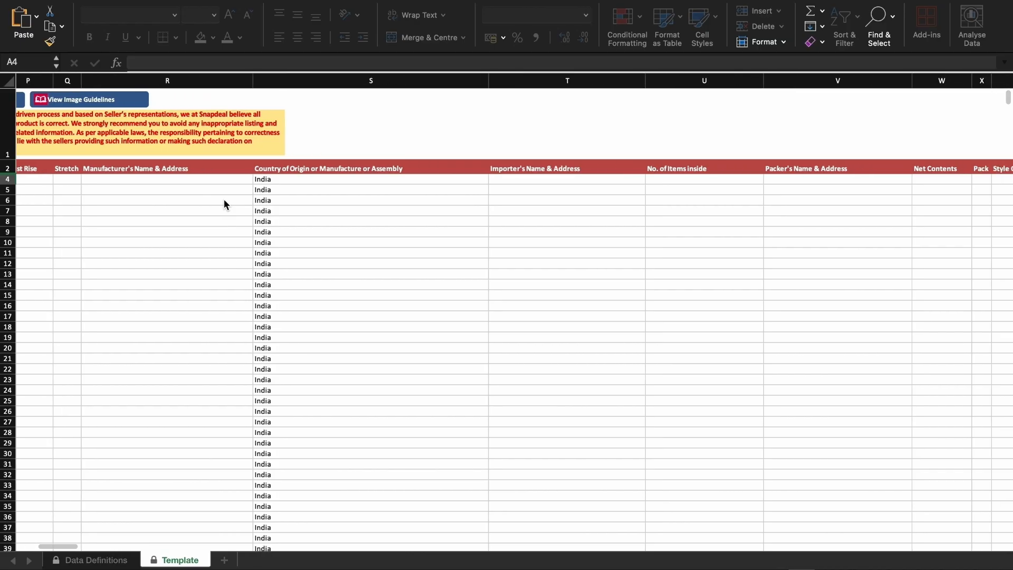
scroll(224, 204, "right", 8)
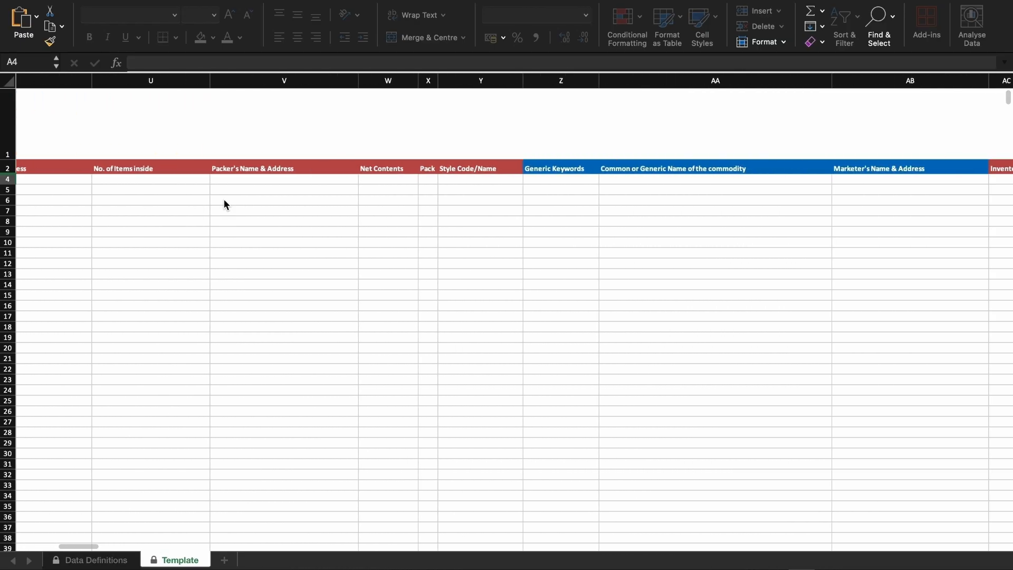
scroll(224, 204, "right", 10)
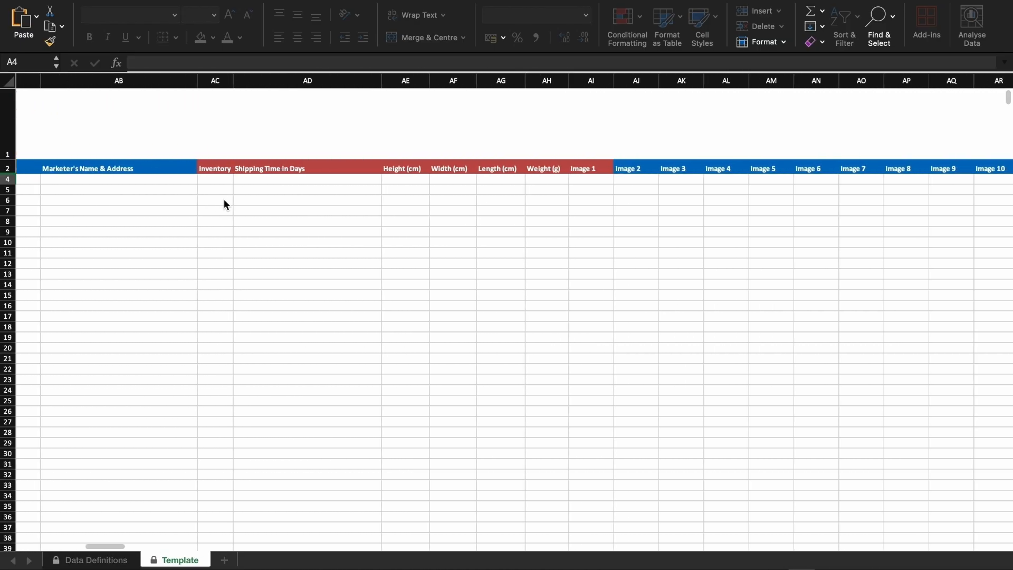
scroll(223, 205, "right", 3)
scroll(224, 204, "left", 10)
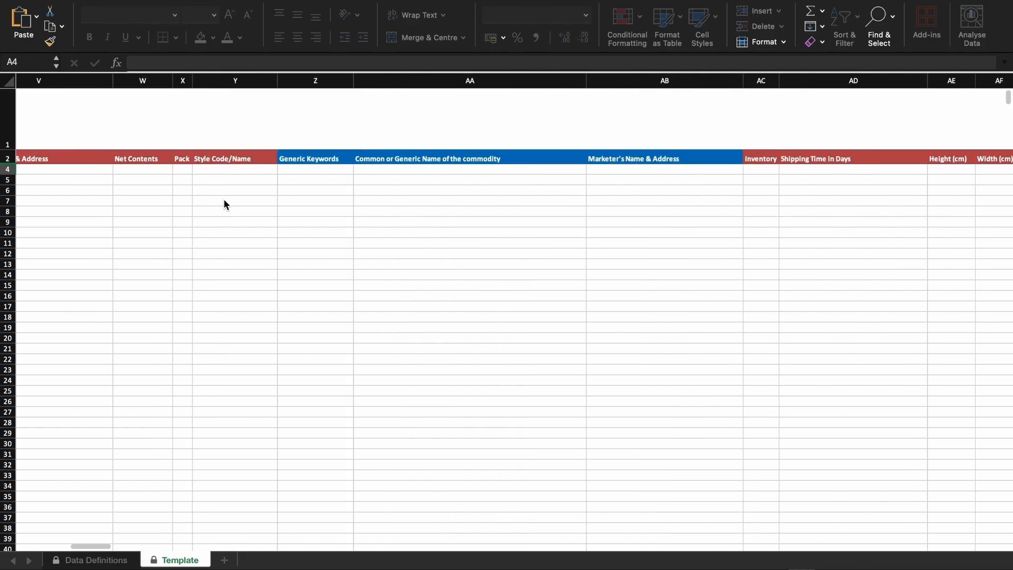
scroll(224, 204, "left", 15)
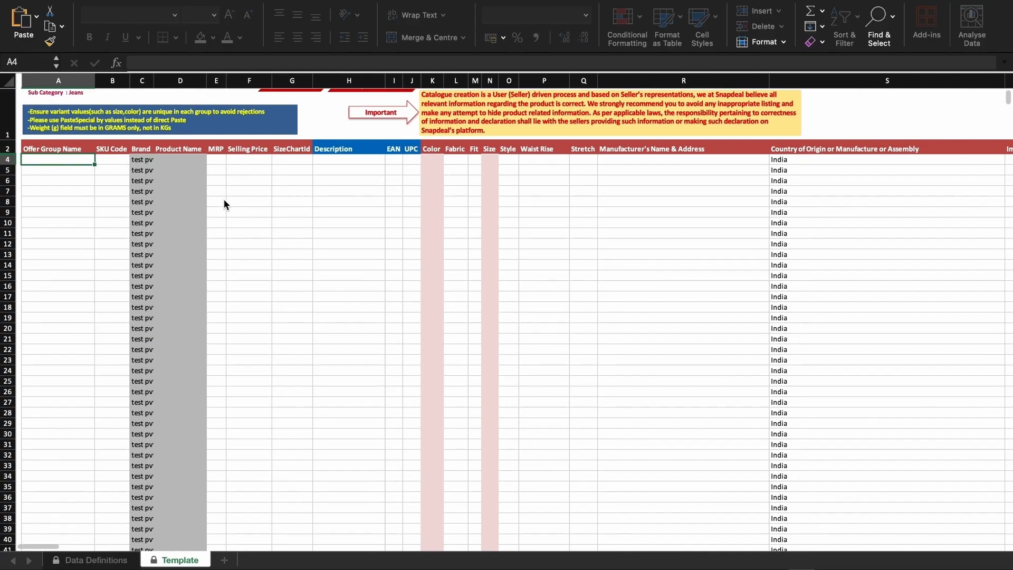
scroll(224, 204, "up", 2)
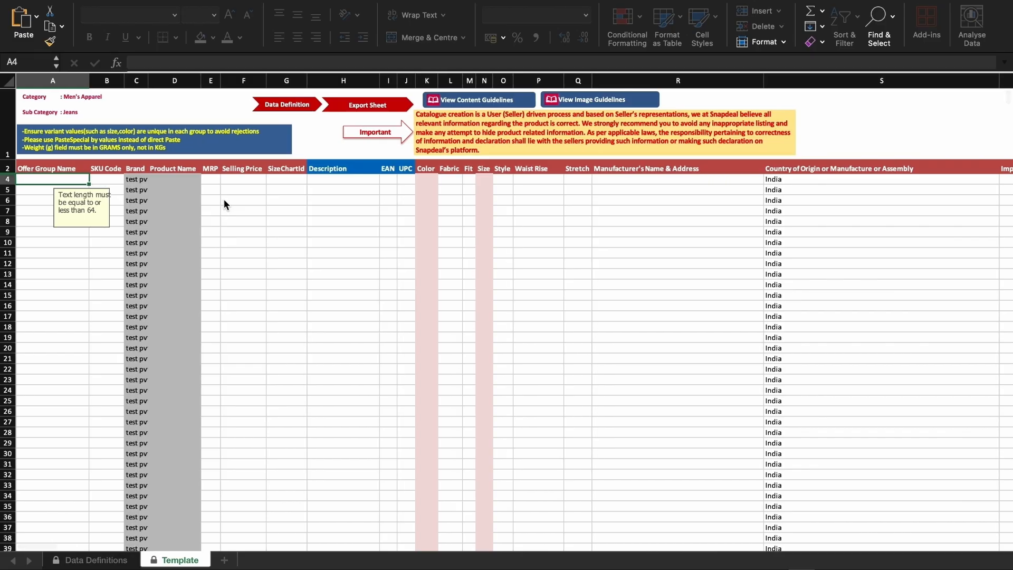
Step: Fill three rows with SKUs test1–test3, MRPs 599/699/599, selling prices 399/499/399 and size chart ID 164357
left_click(106, 178)
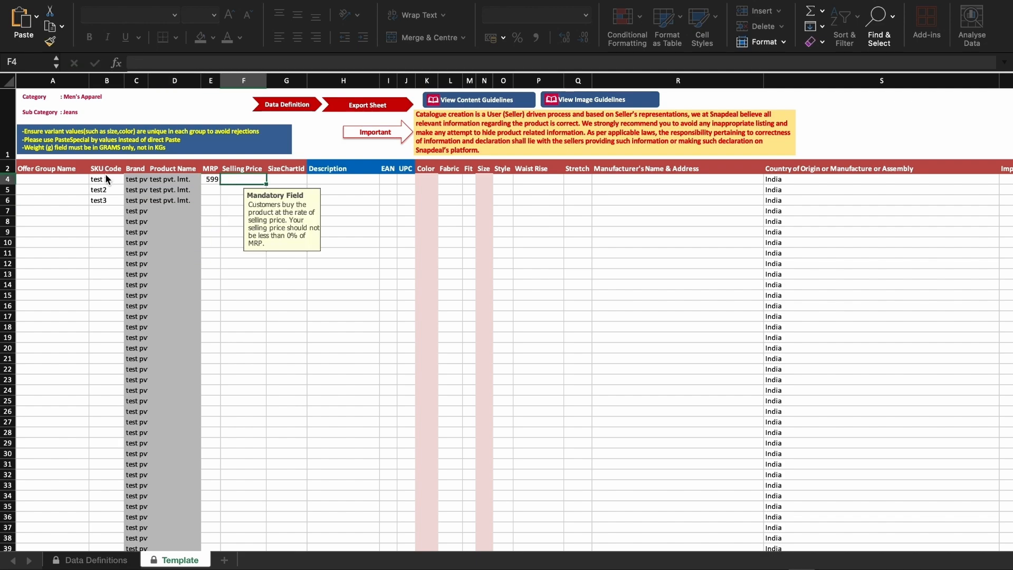
type("399")
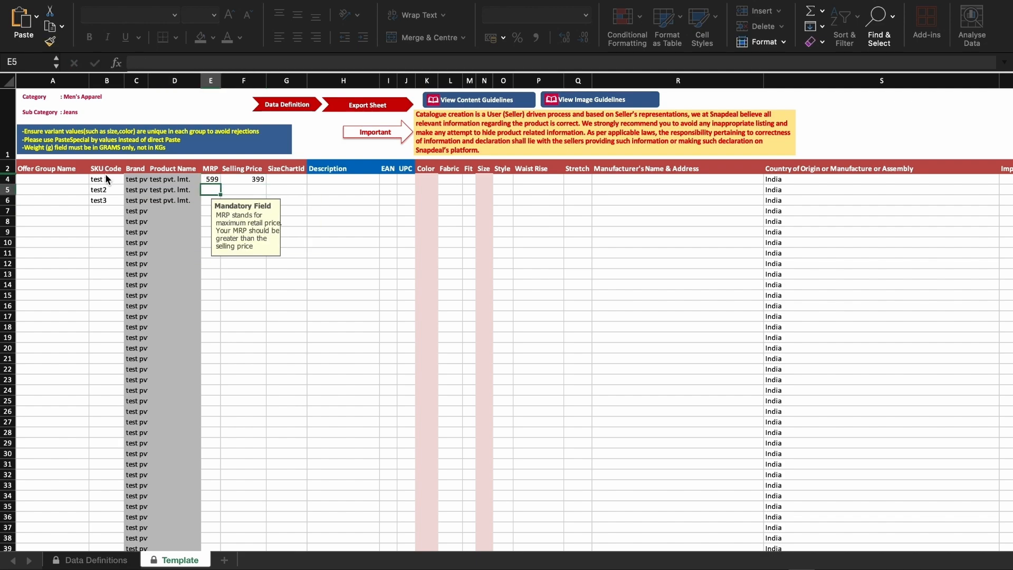
key("Return")
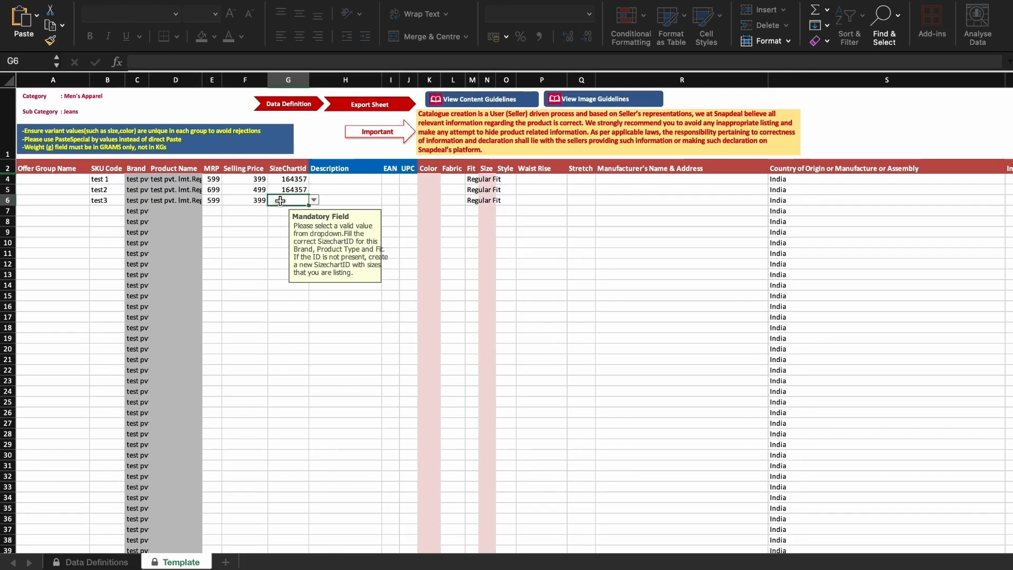
Step: Set colours Black, Brown, Black, fabric Denim, fit Regular, size 32, style Basic, Mid-Rise waist and Stretchable for all rows
left_click(428, 201)
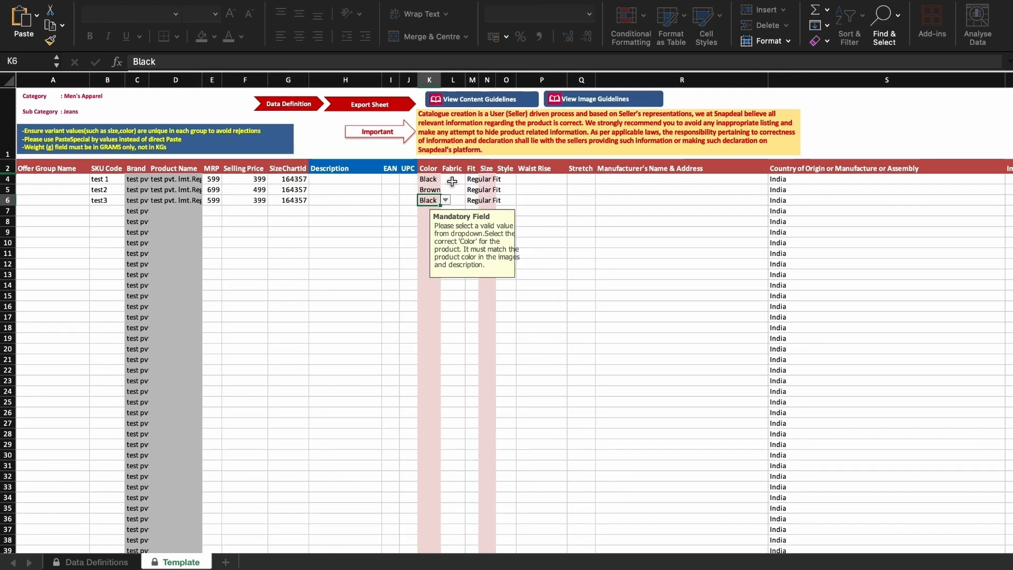
left_click(453, 179)
left_click(506, 179)
left_click(541, 190)
left_click(572, 190)
left_click(543, 217)
left_click(487, 179)
left_click(501, 180)
left_click(498, 248)
left_click(581, 180)
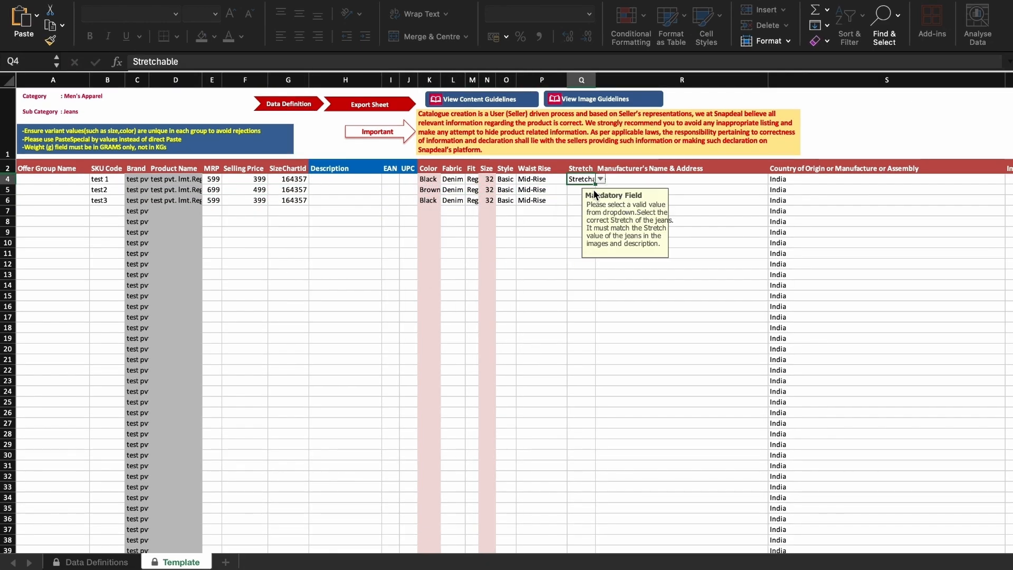
left_click_drag(595, 184, 595, 204)
Step: Enter test as manufacturer's and importer's name and address and fill them down the three rows
scroll(591, 201, "right", 4)
left_click(459, 179)
type("test")
key("Tab")
left_click(756, 183)
type("test")
left_click_drag(875, 184, 875, 203)
scroll(844, 204, "right", 5)
Step: Enter offer group names Group 1, Group2 and group 3 for the three rows
left_click(522, 179)
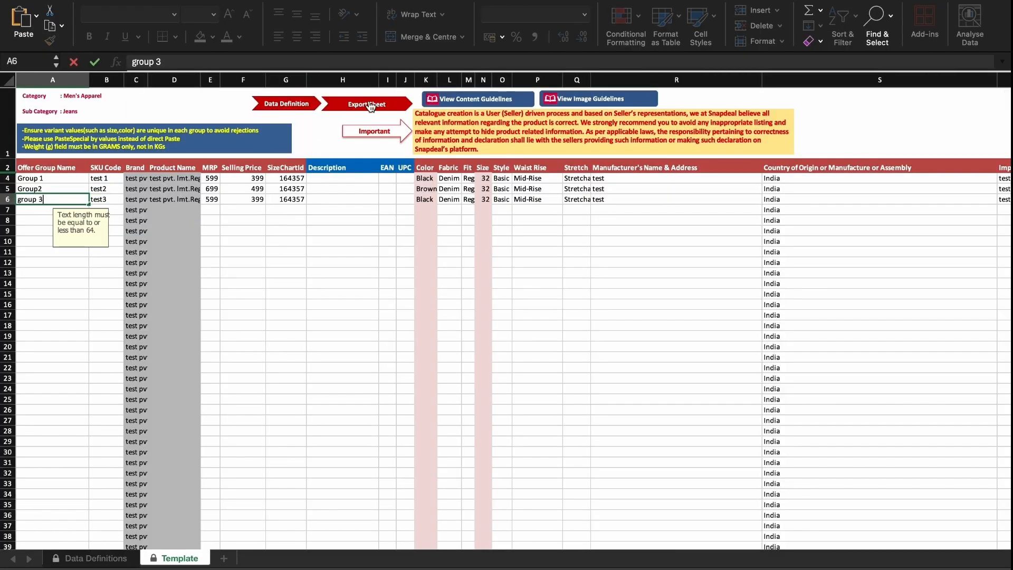
left_click(370, 107)
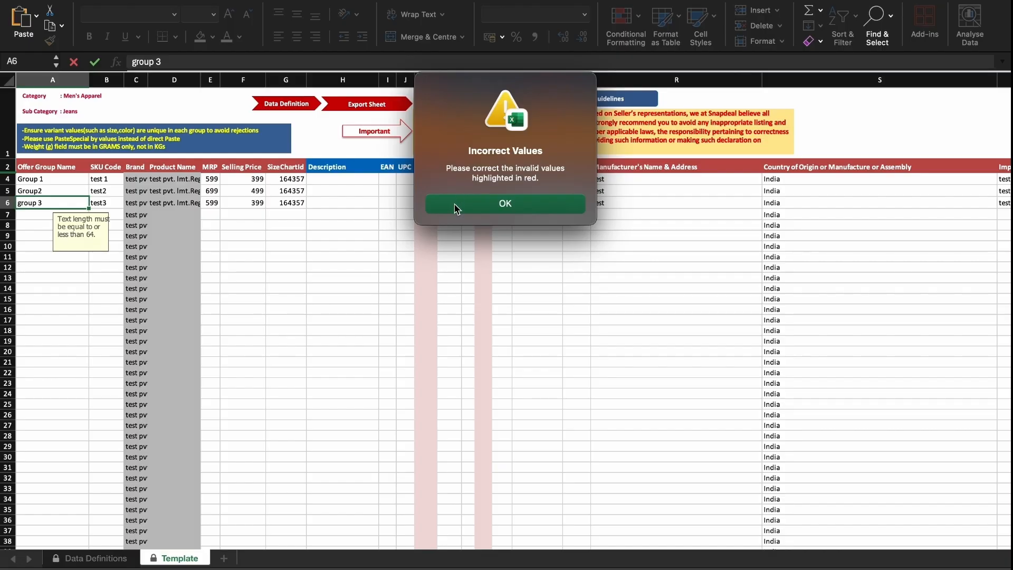
left_click(455, 206)
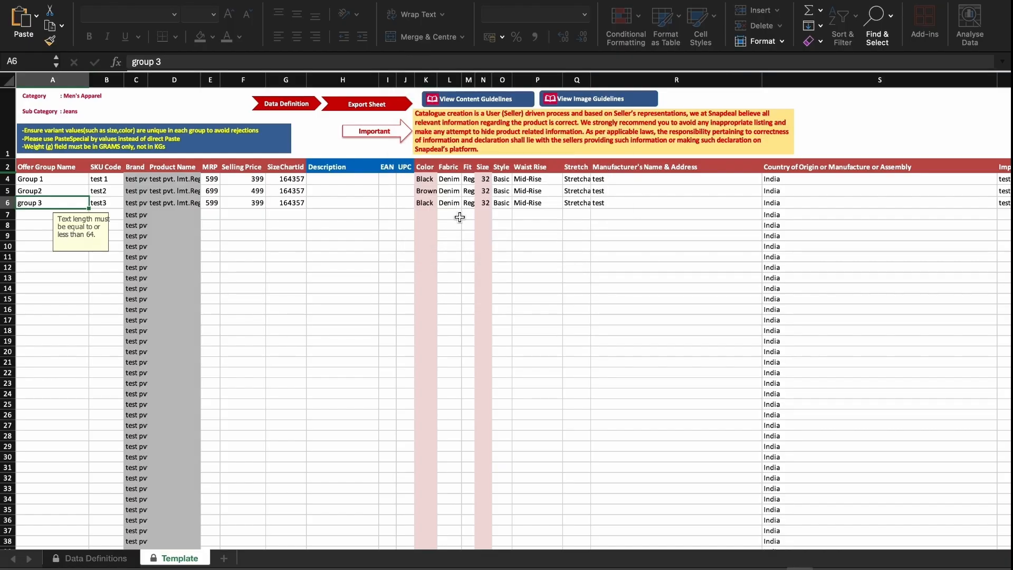
Step: Review the remaining filled columns of the jeans sheet across to the image links
scroll(459, 217, "right", 5)
scroll(460, 217, "right", 10)
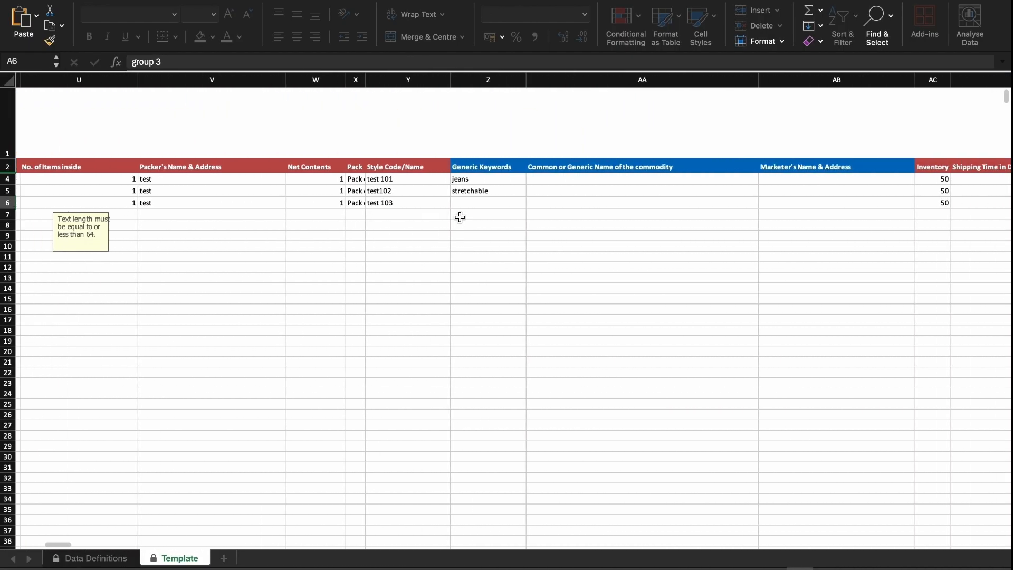
scroll(460, 217, "right", 6)
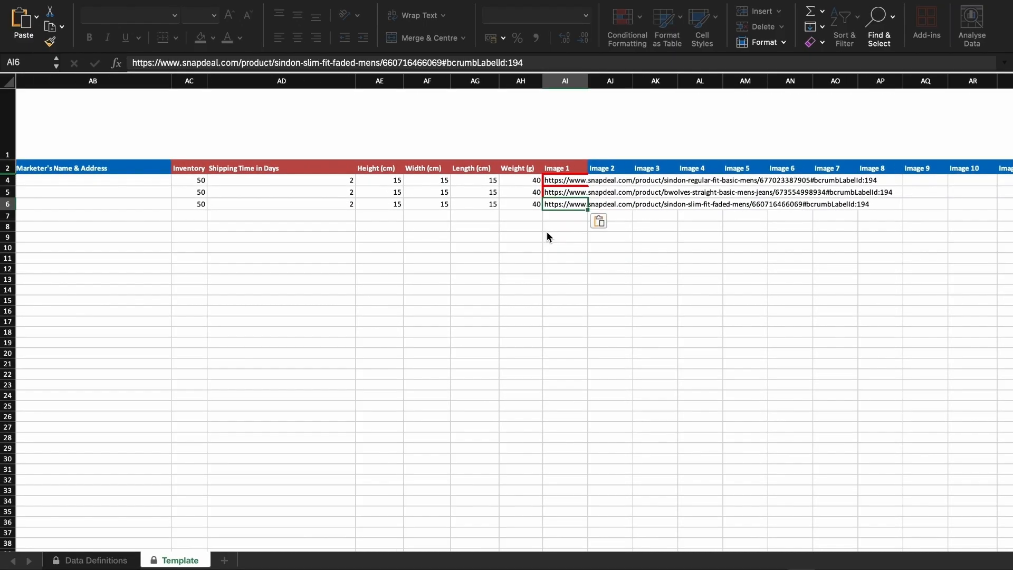
scroll(547, 233, "left", 10)
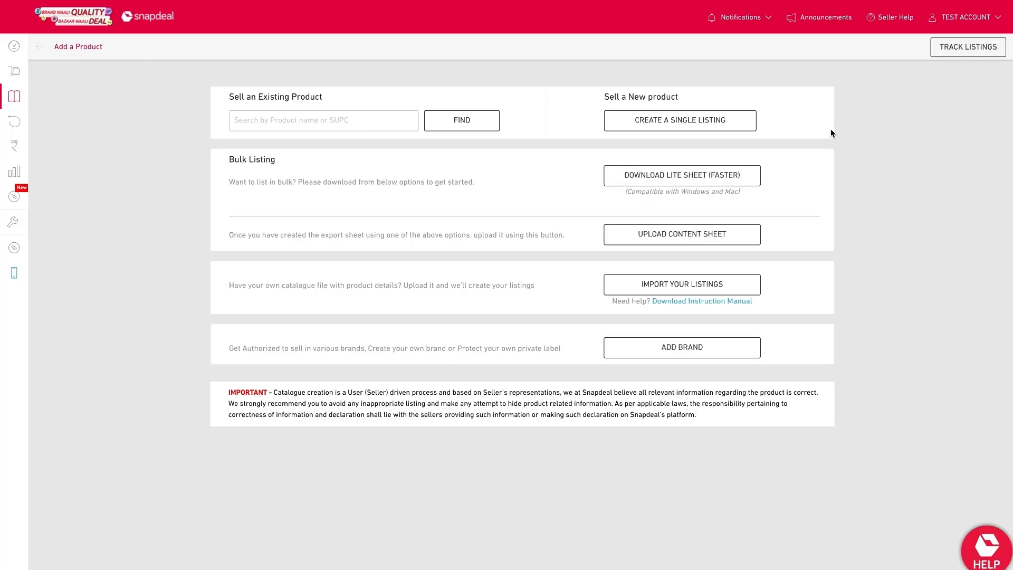
Step: Upload the exported S9251e_2169 jeans sheet from the Desktop as a bulk content sheet and submit it
left_click(728, 235)
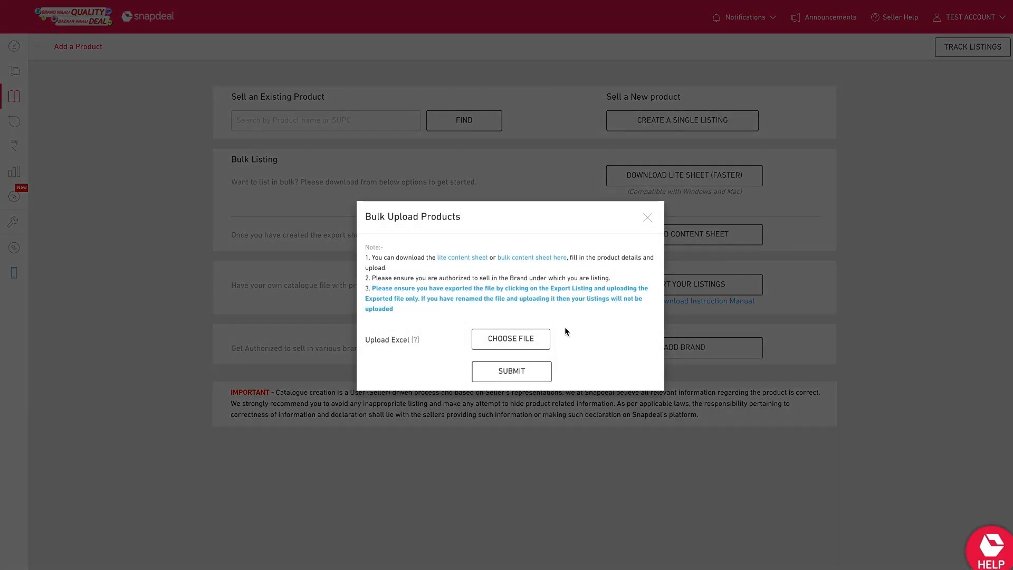
left_click(538, 342)
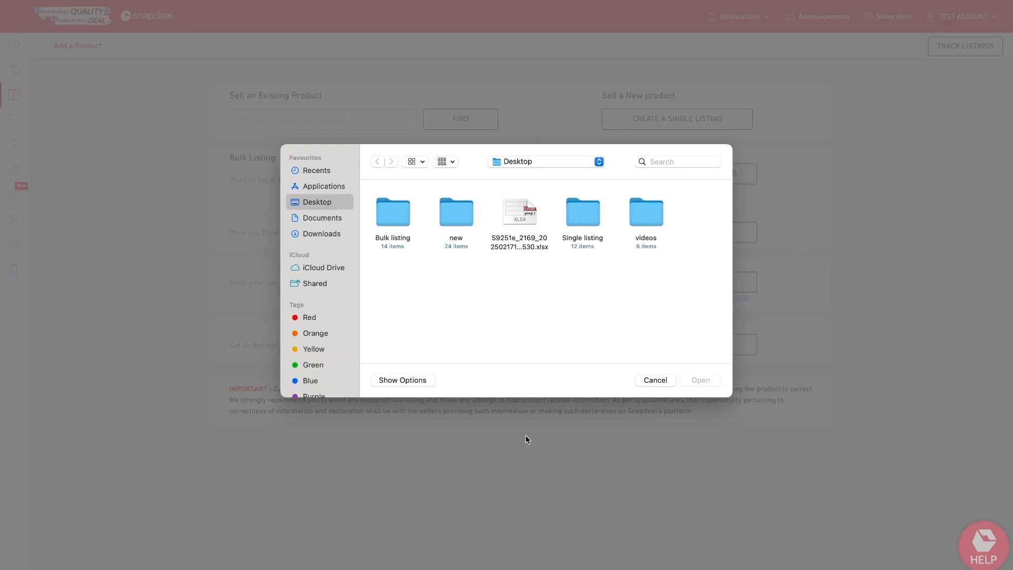
left_click(521, 249)
left_click(693, 380)
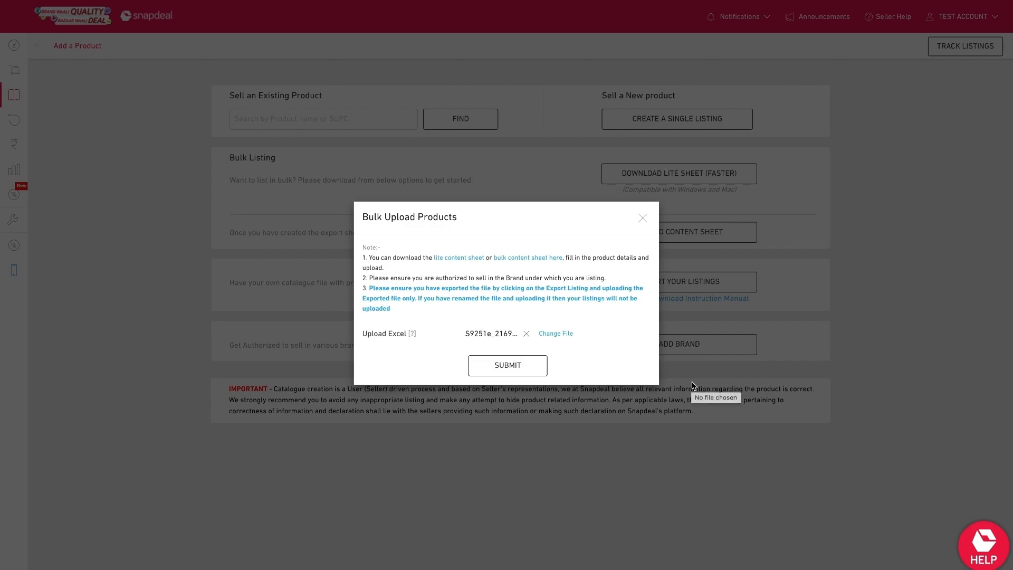
left_click(494, 366)
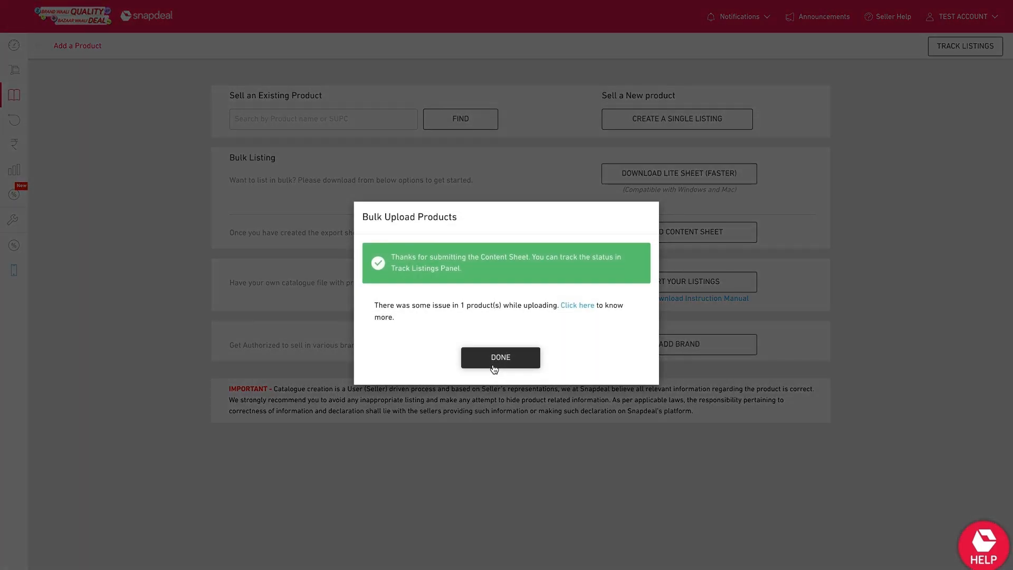
left_click(494, 367)
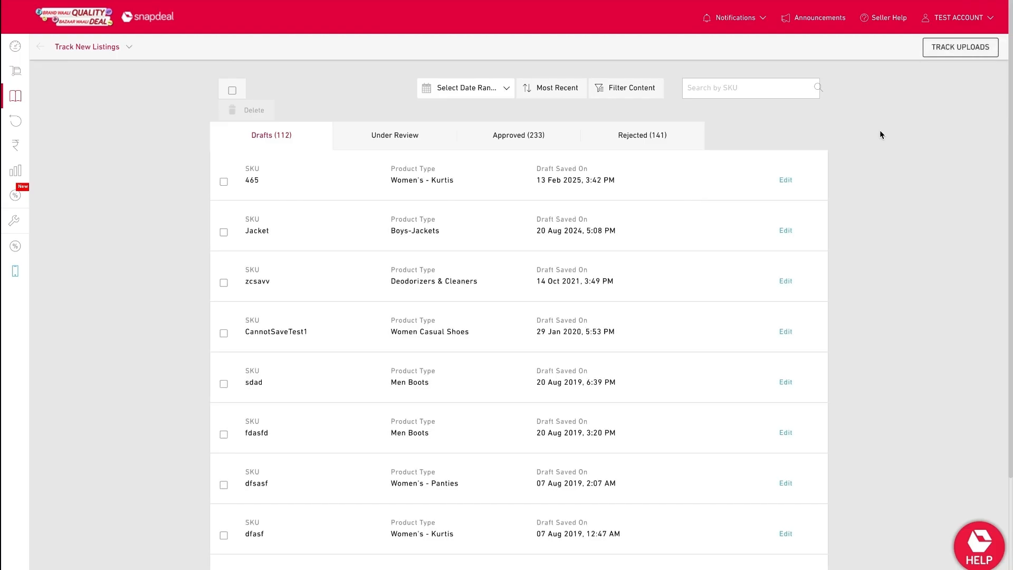
Step: Check the Under Review, Approved and Rejected listing tabs in the tracking panel
left_click(424, 137)
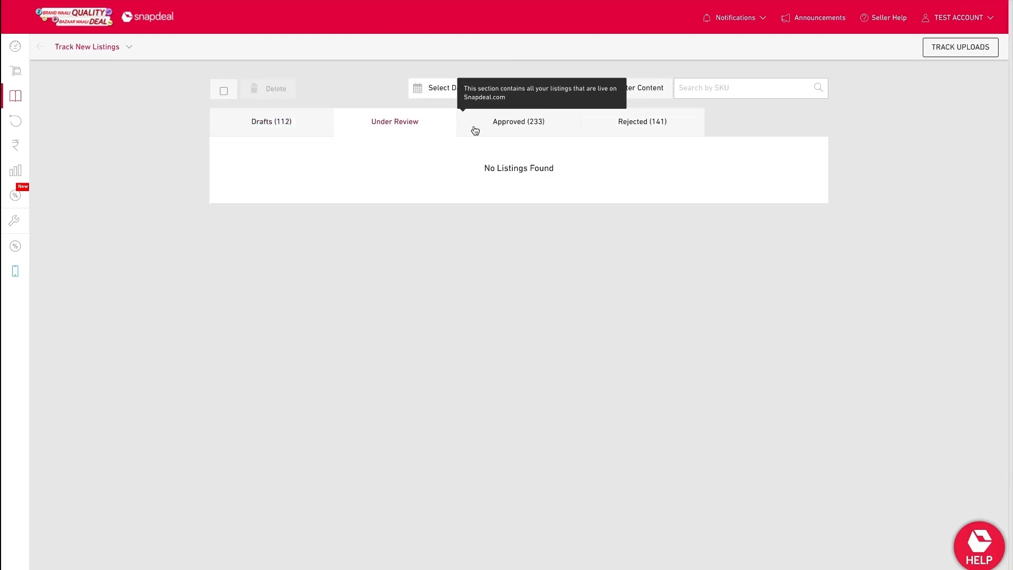
left_click(489, 129)
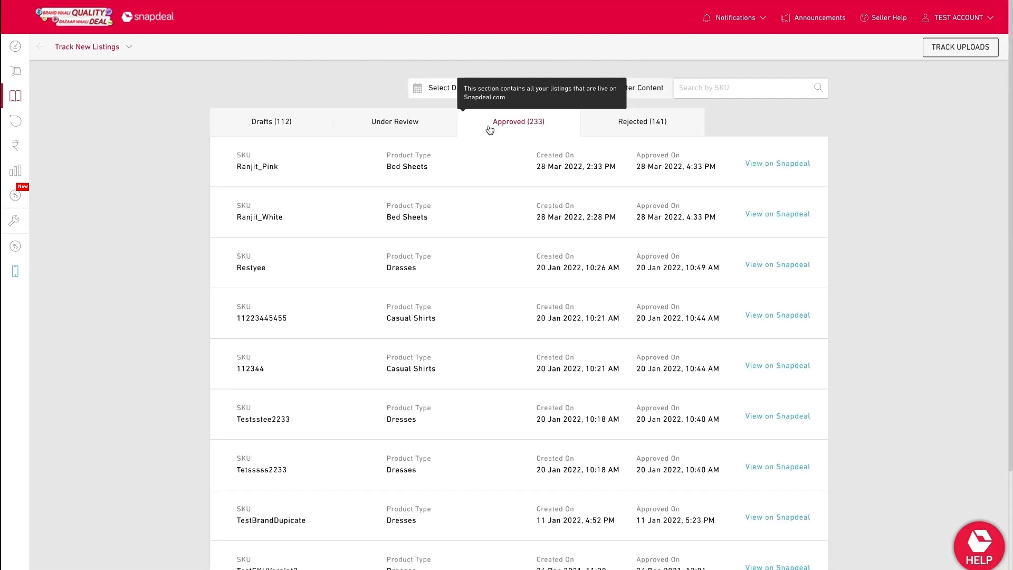
left_click(612, 122)
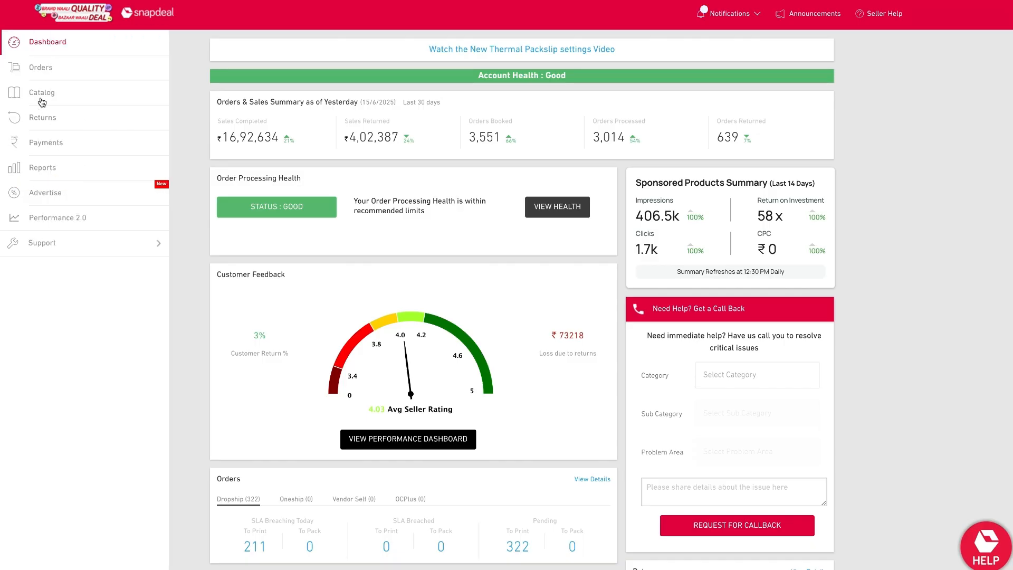
Step: Open the price and inventory editor for the MR 12W White Emergency Light and submit the update
left_click(42, 101)
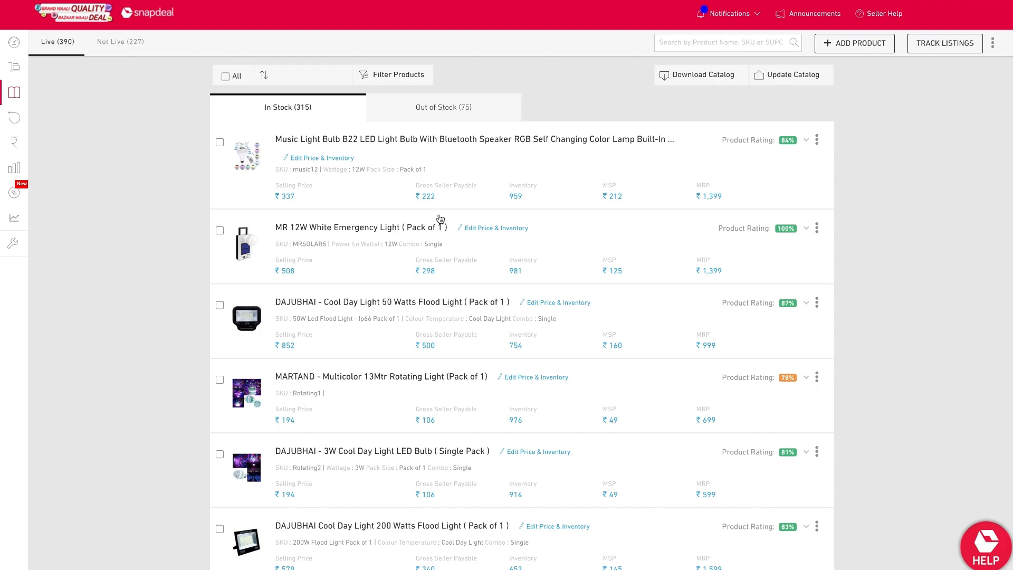
left_click(495, 232)
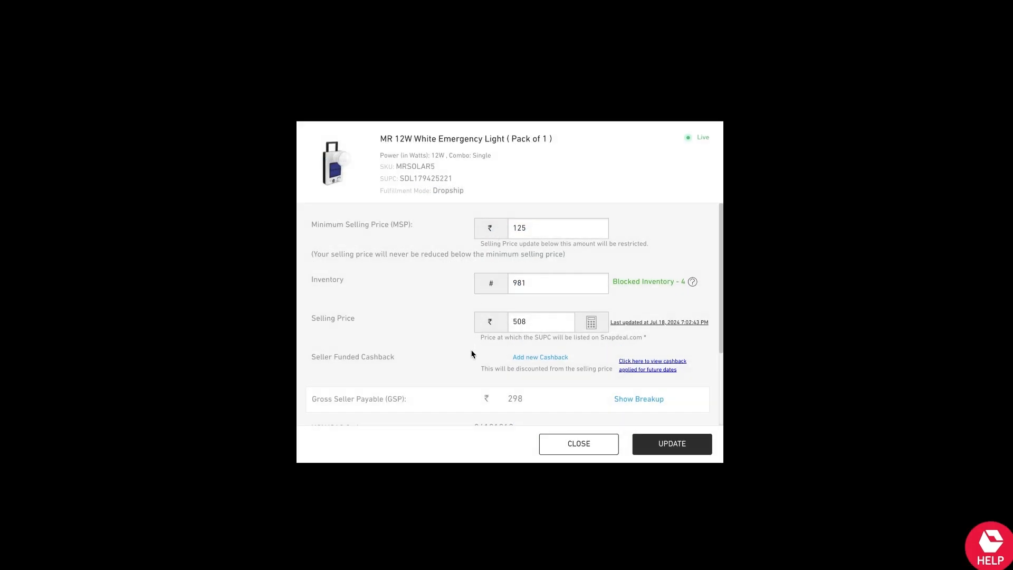
scroll(466, 361, "down", 1)
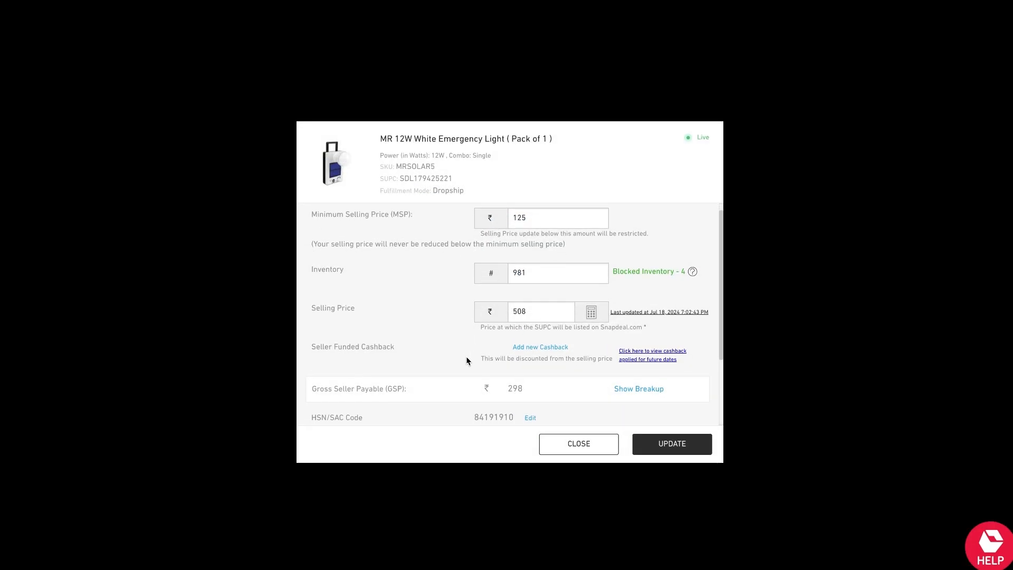
left_click(543, 215)
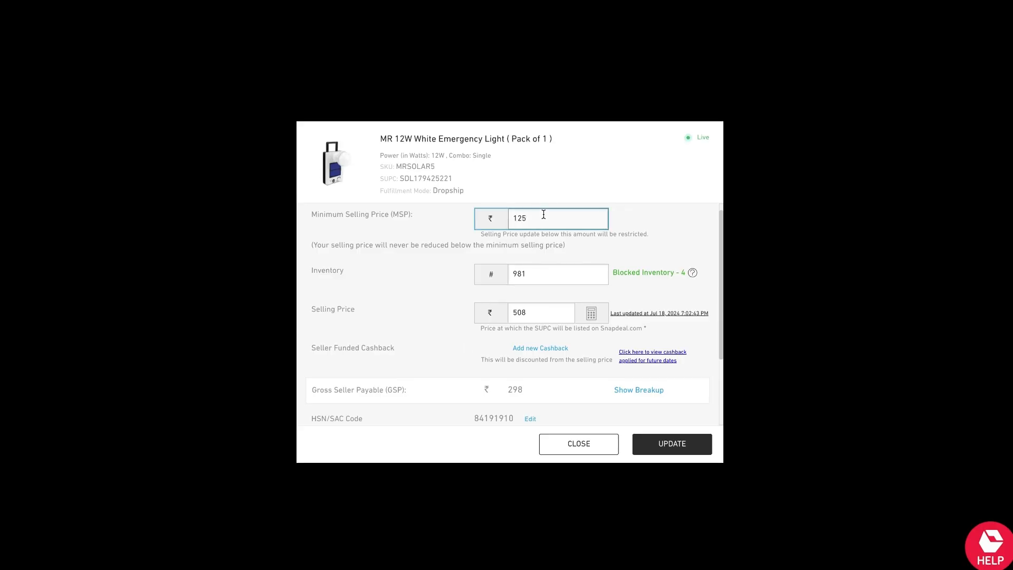
scroll(543, 271, "down", 3)
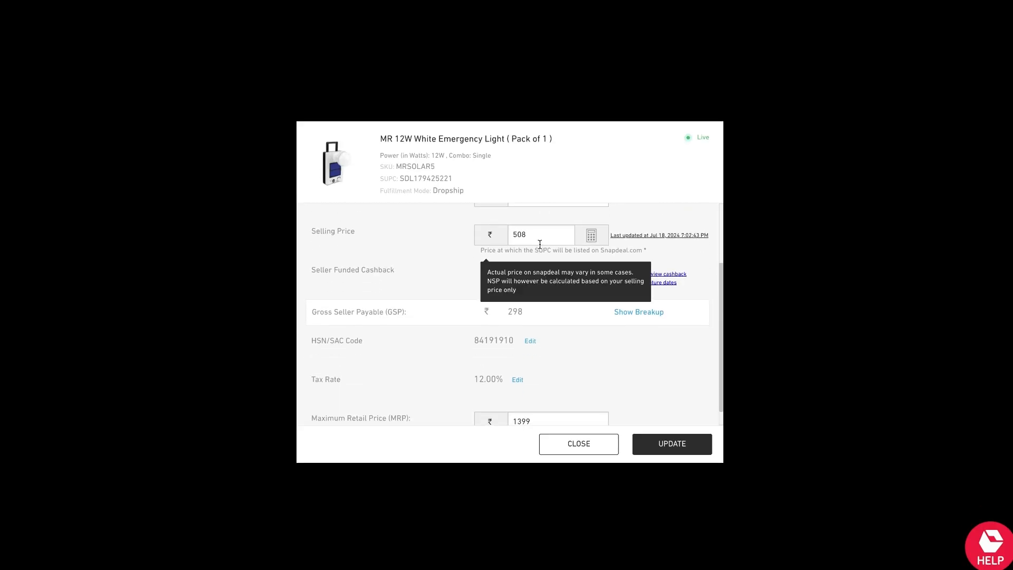
left_click(539, 238)
scroll(540, 242, "down", 1)
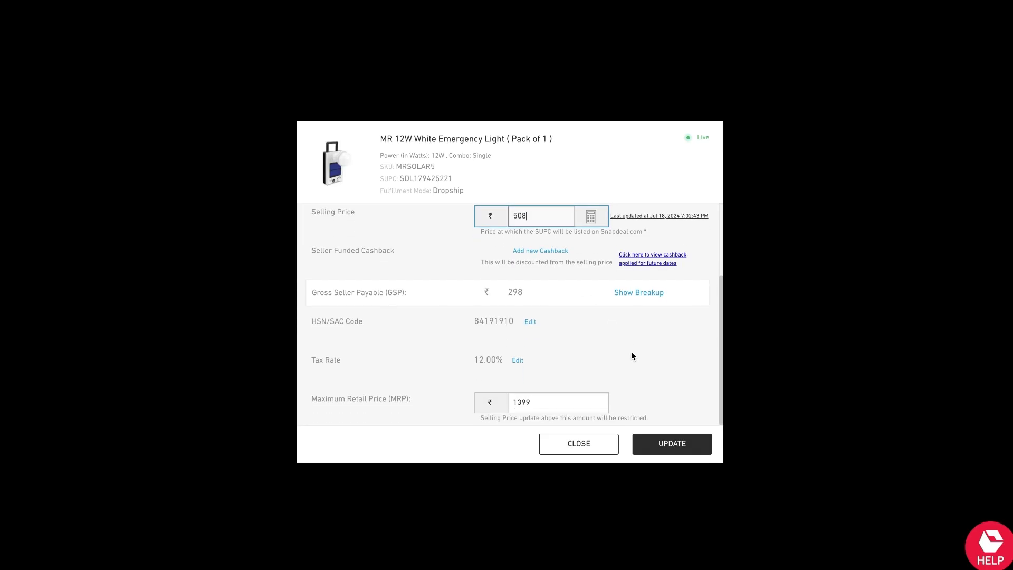
left_click(669, 445)
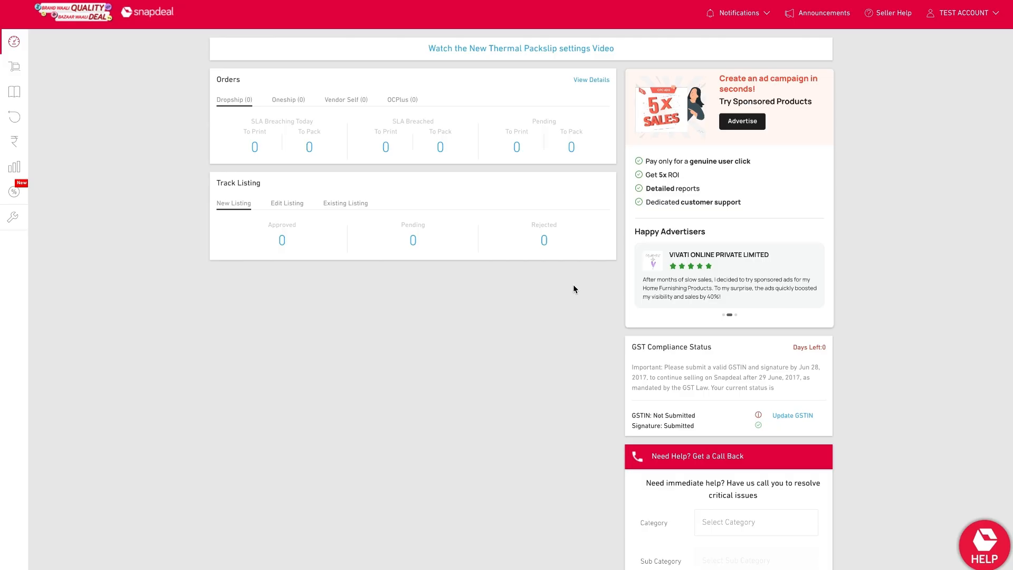
Step: Download the catalog's inventory and price details report from the catalog page
mouse_move(11, 132)
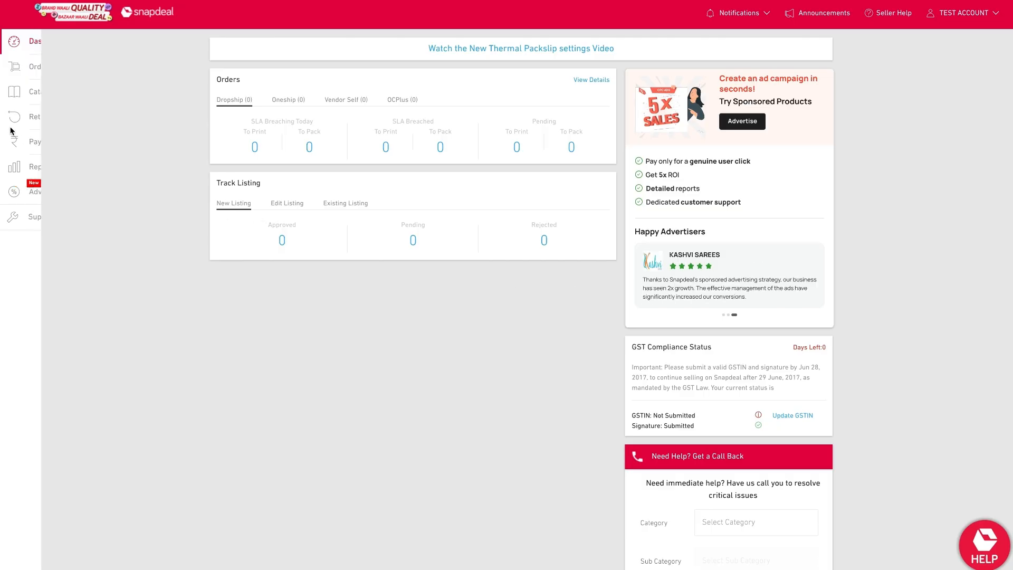
left_click(41, 95)
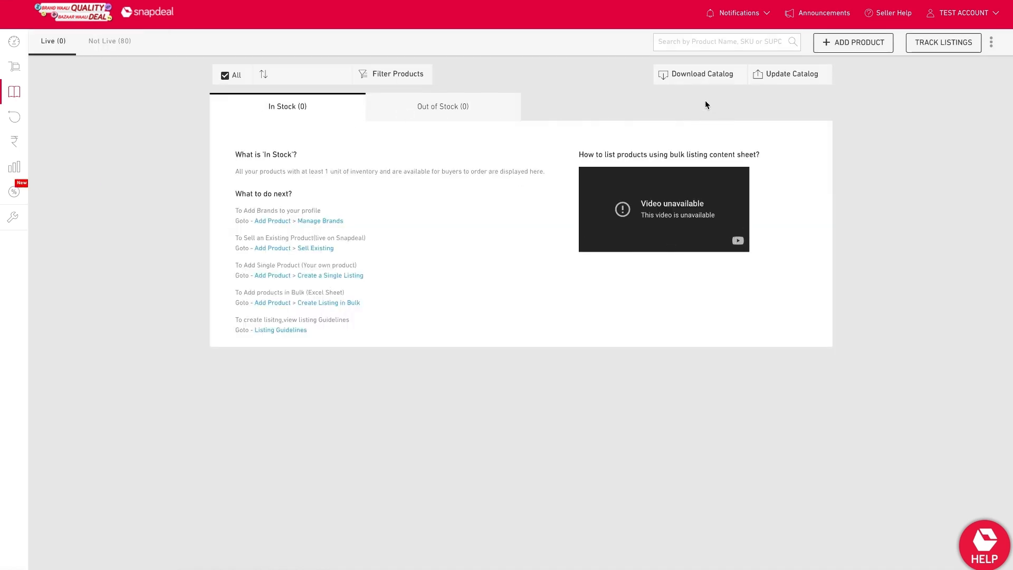
left_click(715, 75)
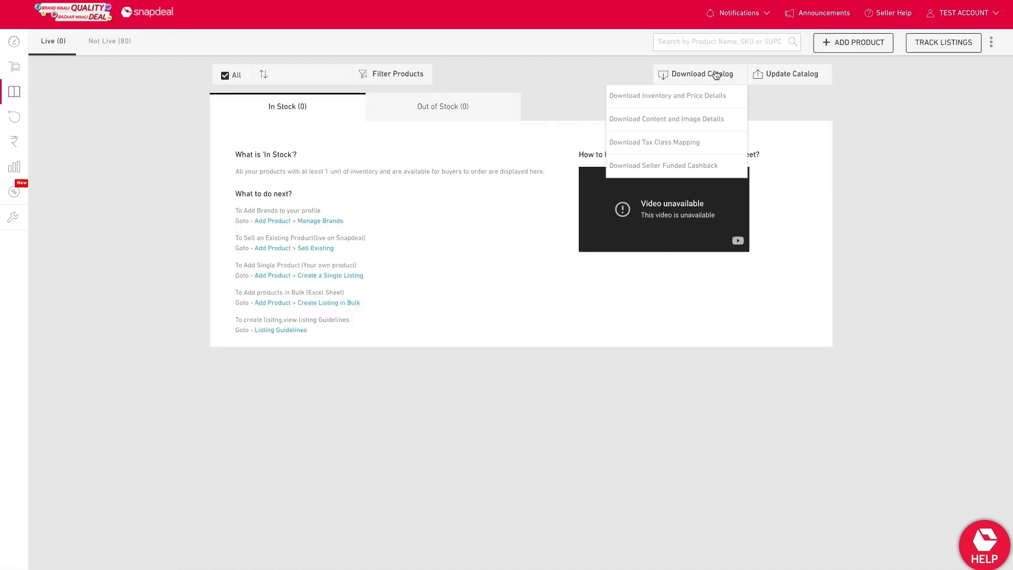
left_click(686, 97)
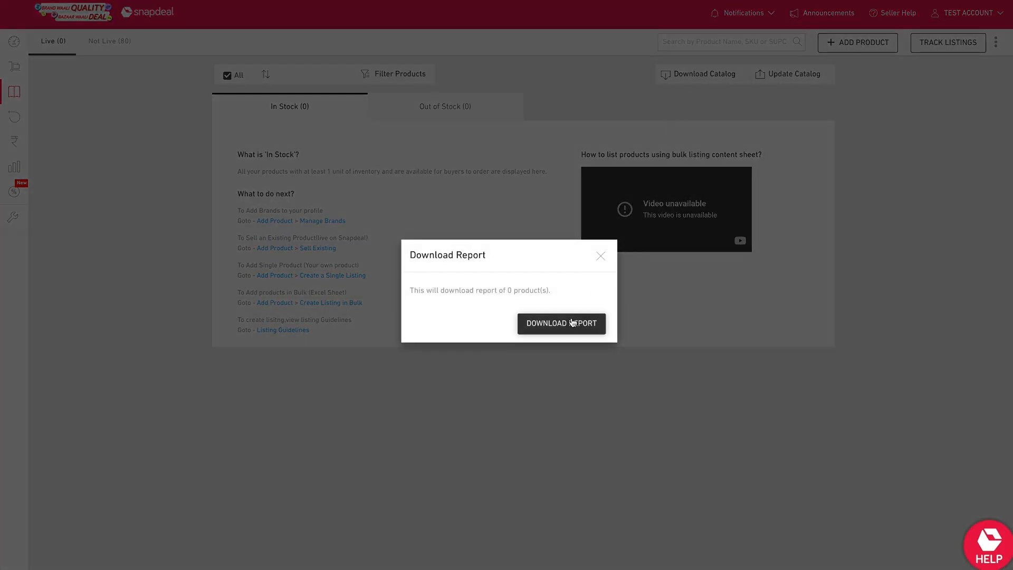
left_click(570, 323)
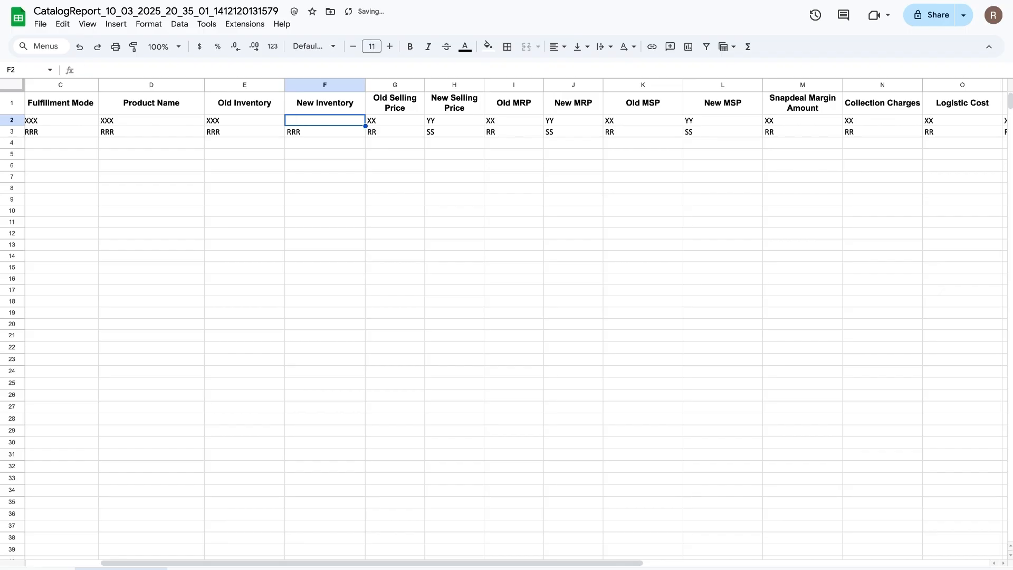
Step: Enter new inventory HHH and PPP and new selling prices HH and PP in the catalog report's two rows
type("HHH")
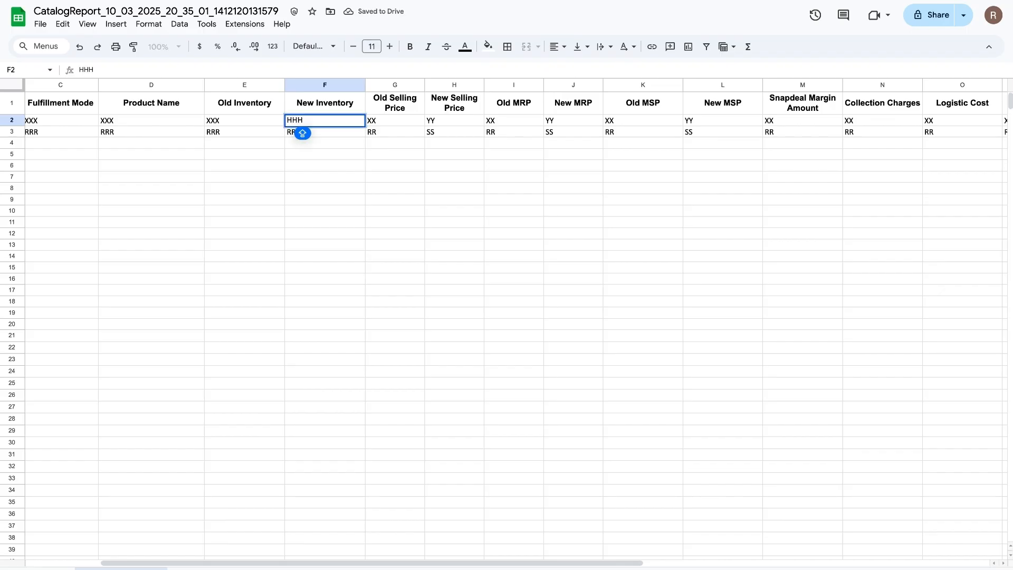
key("Return")
type("PPP")
left_click(454, 120)
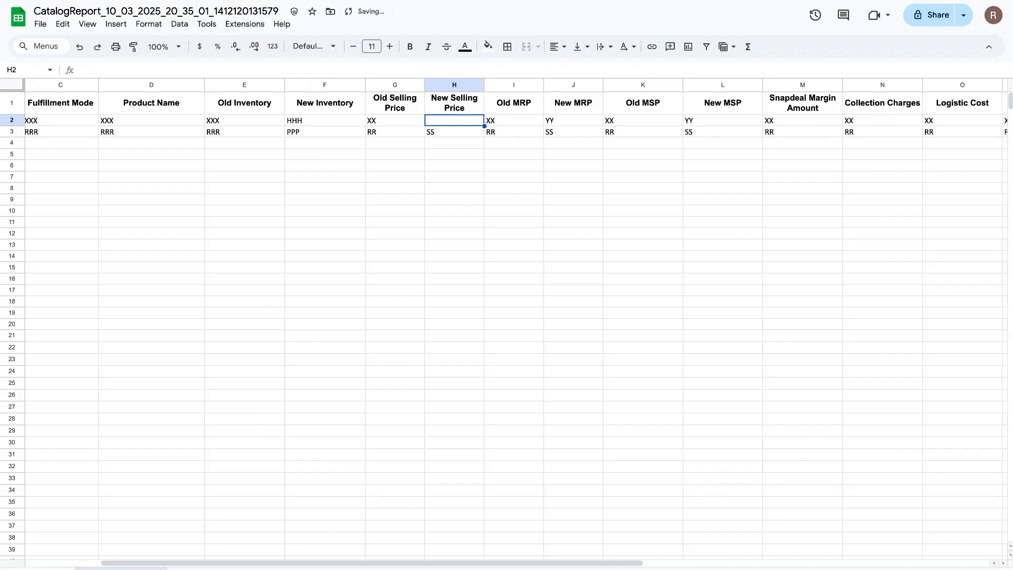
type("HH")
key("Return")
type("PP")
Step: Enter new MRP SS and OO and new MSP PP and SS in the two report rows
left_click(576, 121)
type("SS")
key("Return")
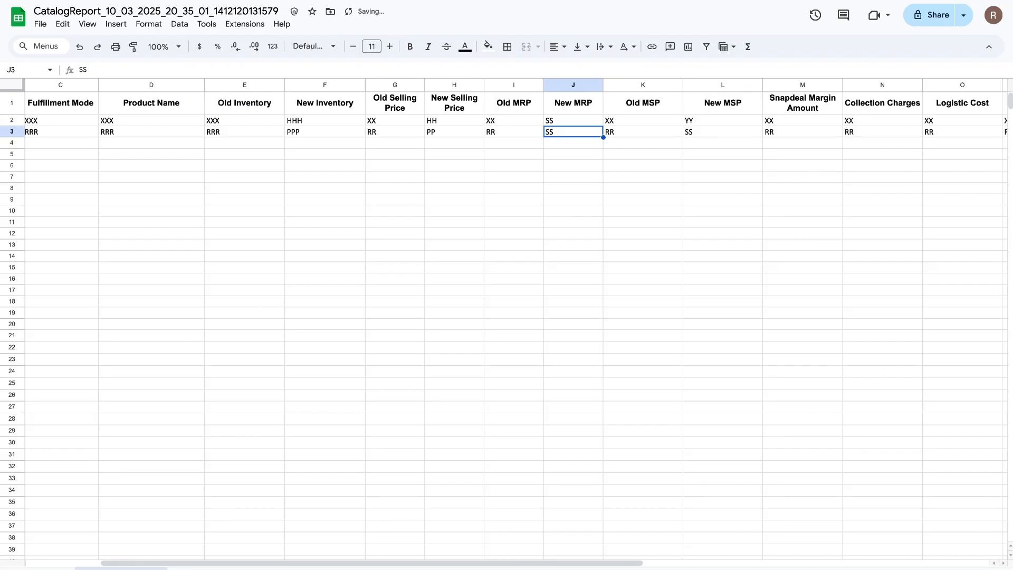
type("OO")
left_click(734, 123)
type("PP")
key("Return")
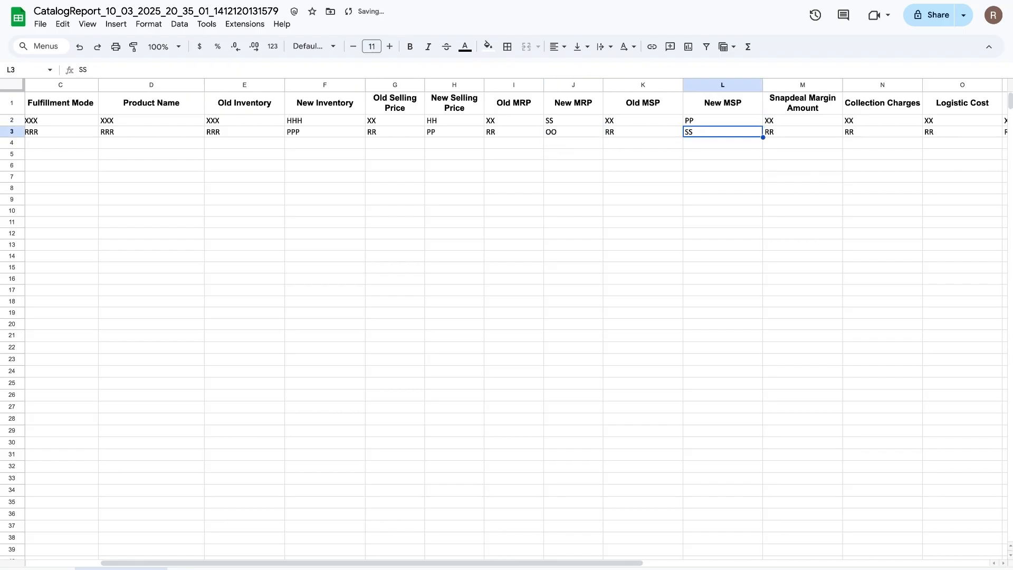
type("SS")
left_click(820, 157)
scroll(820, 162, "right", 6)
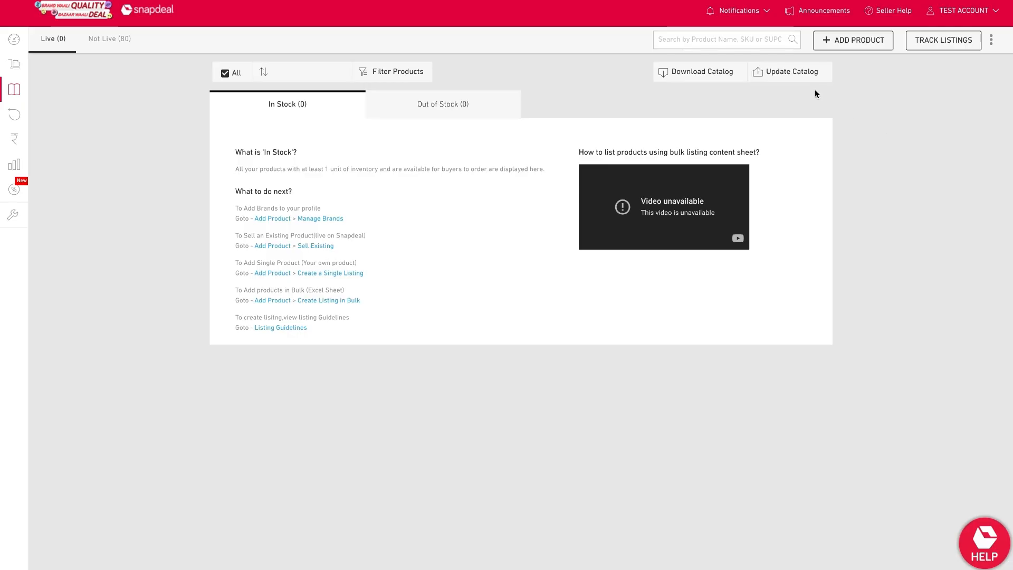
Step: Attach the edited CatalogReport_10_03_2025 sheet to the Update Price and Inventory Details upload
left_click(797, 81)
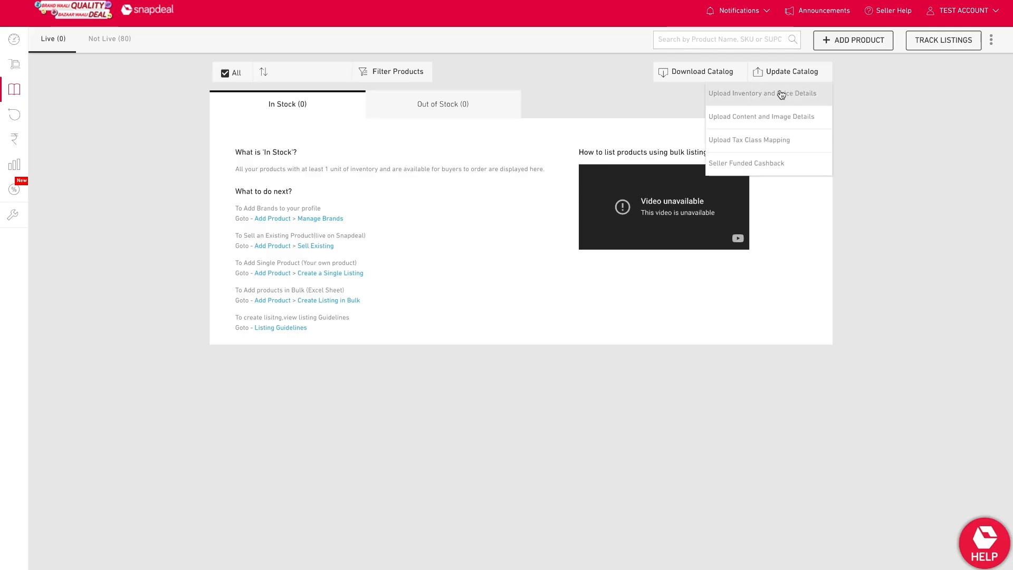
left_click(779, 91)
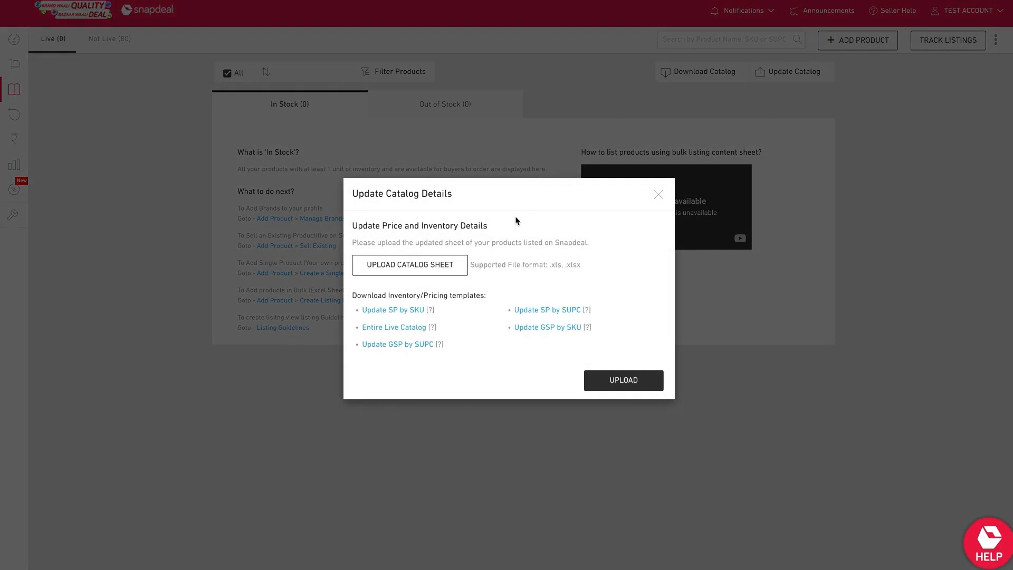
left_click(451, 269)
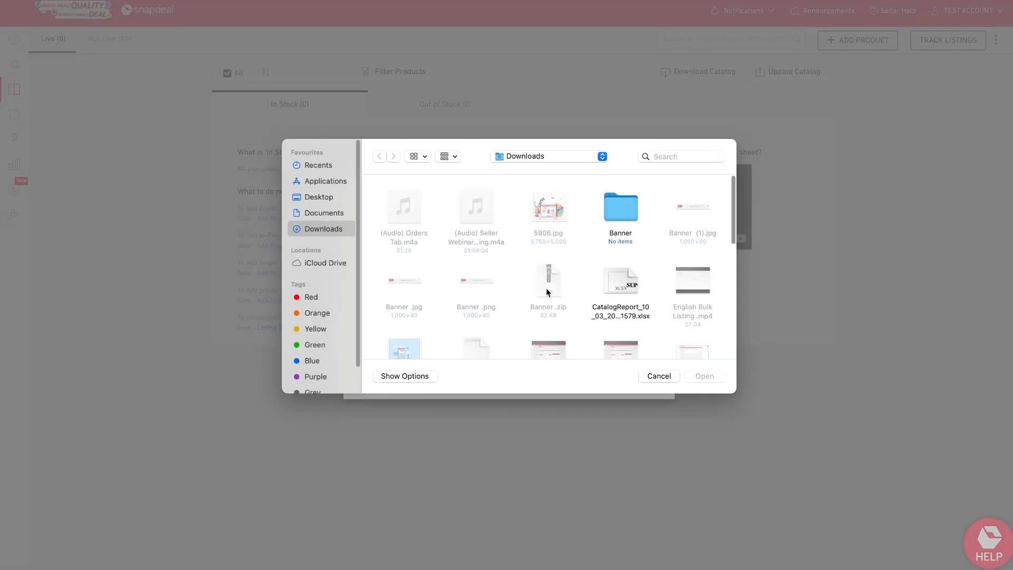
left_click(617, 290)
left_click(694, 376)
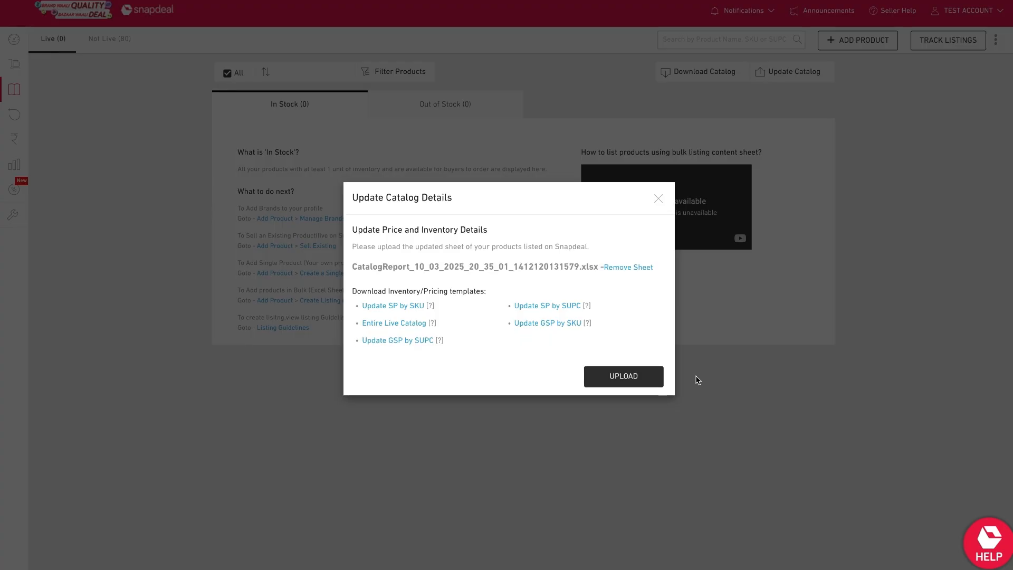